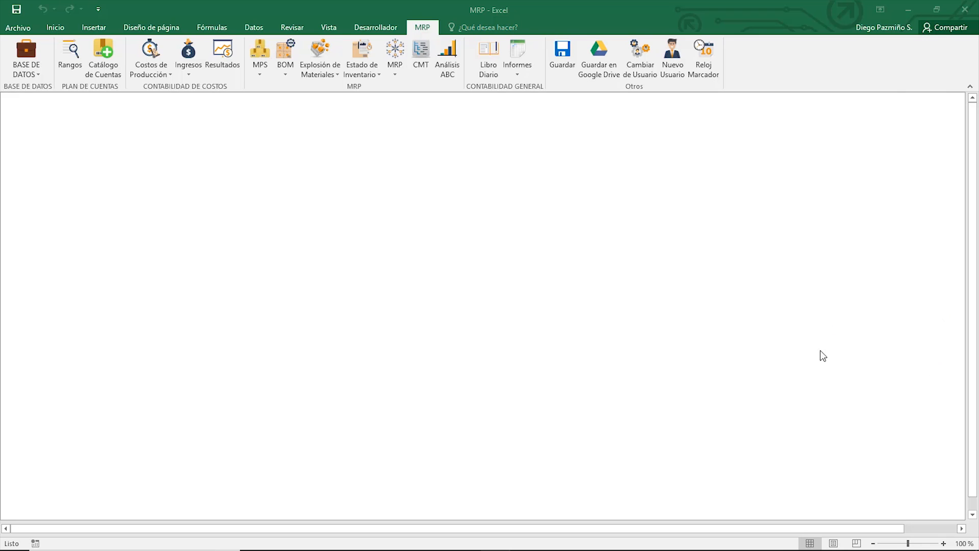
Open the CMT least total cost form and assign 08/01/2019 as the initial elaboration date.
left_click(425, 56)
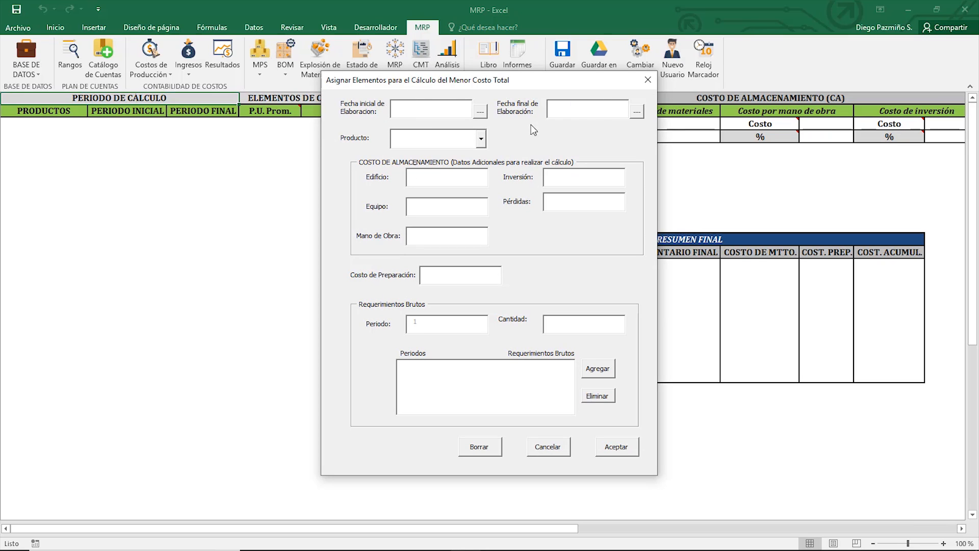
left_click(480, 111)
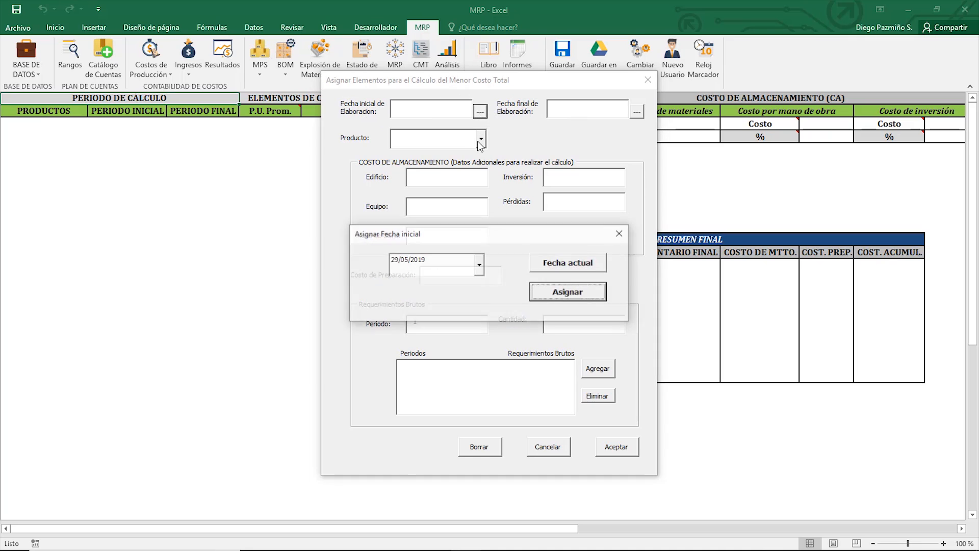
left_click(475, 270)
left_click(402, 288)
left_click(402, 287)
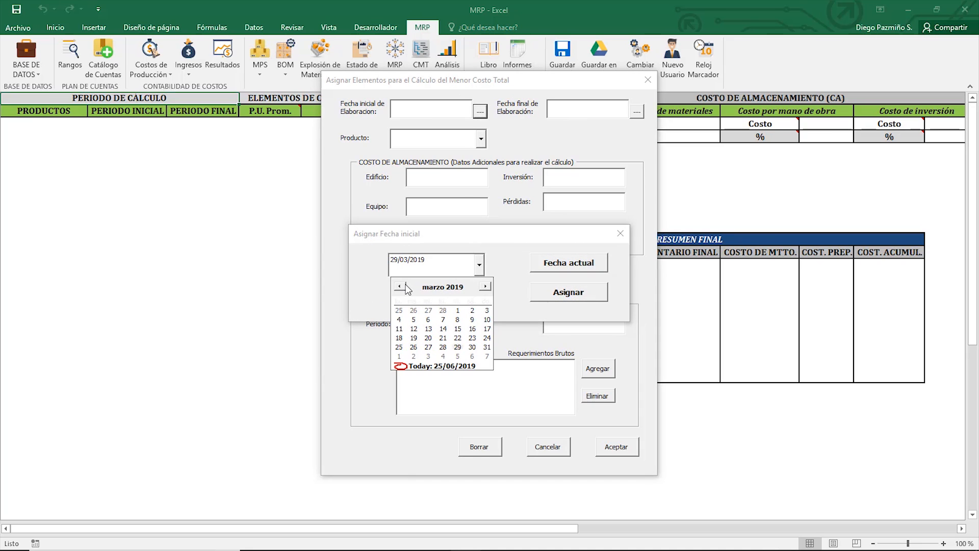
left_click(402, 287)
left_click(402, 287)
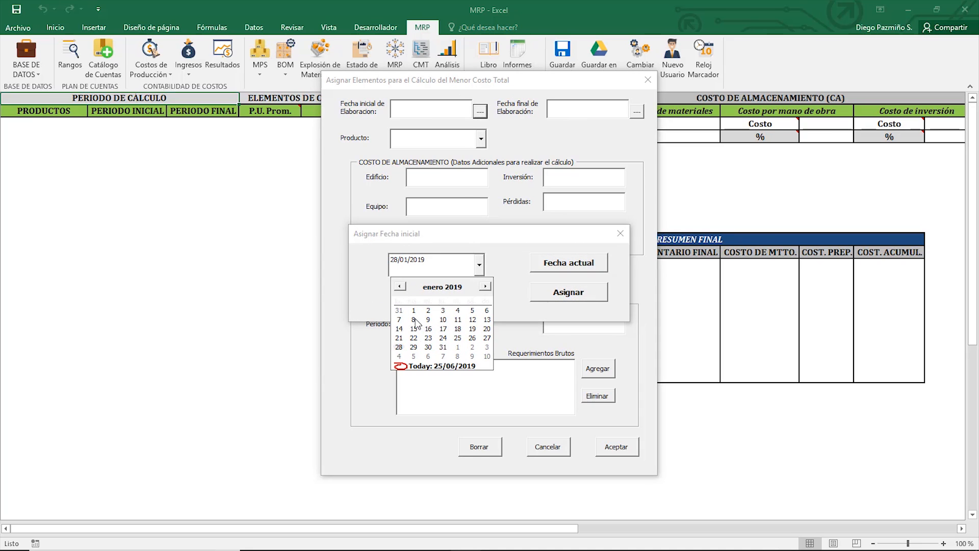
left_click(413, 319)
left_click(551, 292)
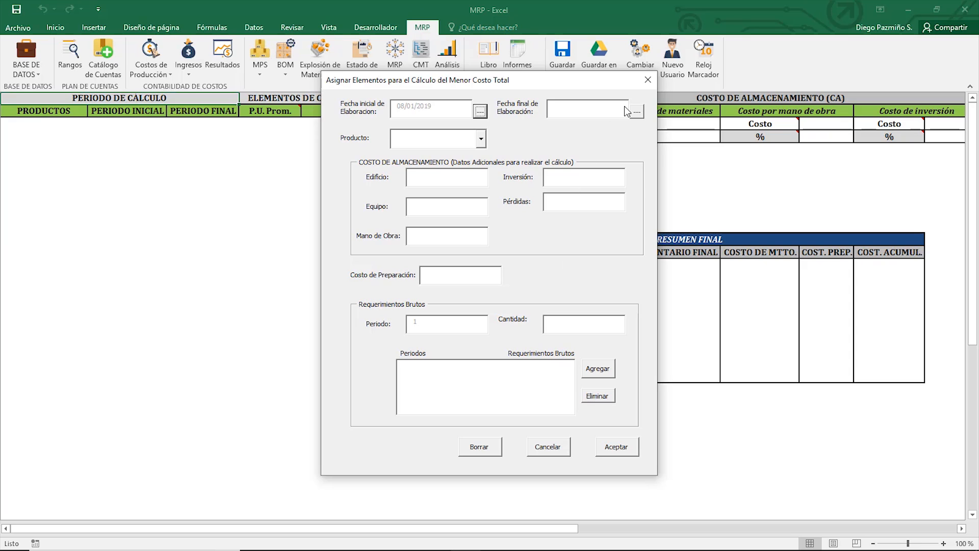
Assign 31/01/2019 as the final elaboration date.
left_click(637, 111)
left_click(468, 266)
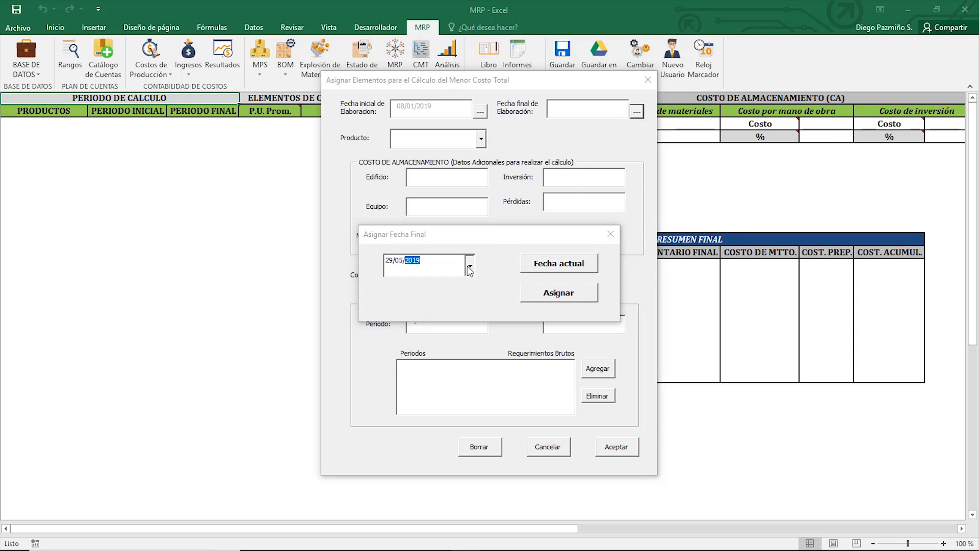
left_click(396, 287)
left_click(395, 288)
left_click(396, 288)
left_click(396, 288)
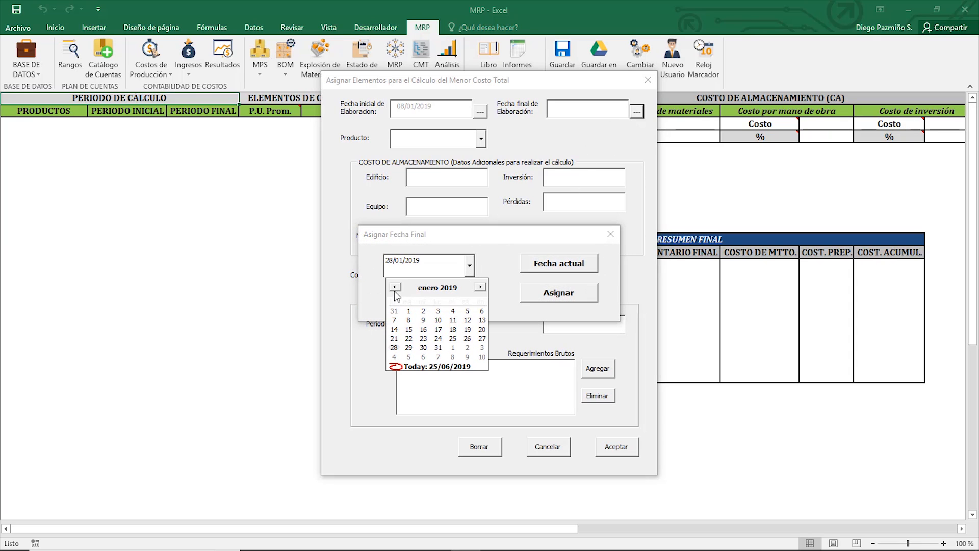
left_click(438, 348)
left_click(549, 292)
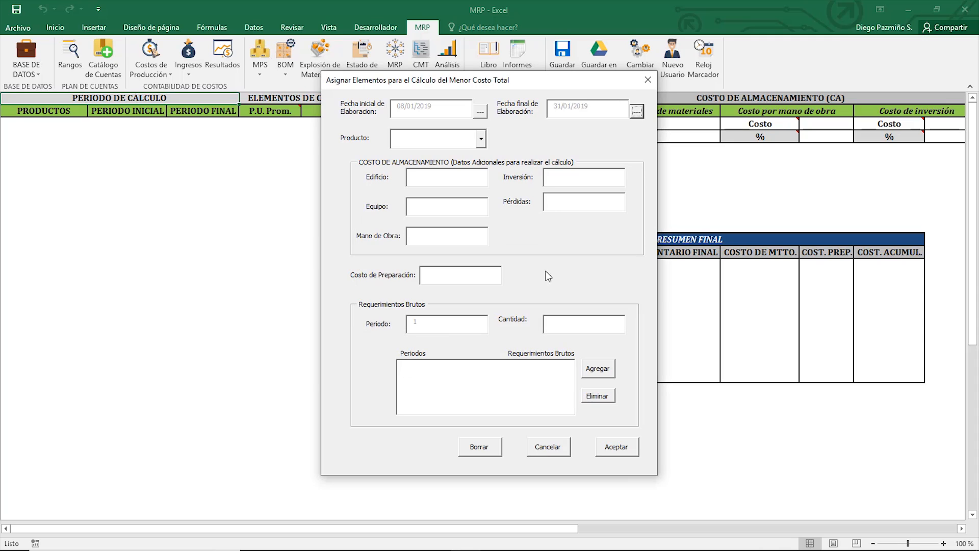
Choose PATINETA as the product for the calculation.
left_click(474, 140)
left_click(481, 139)
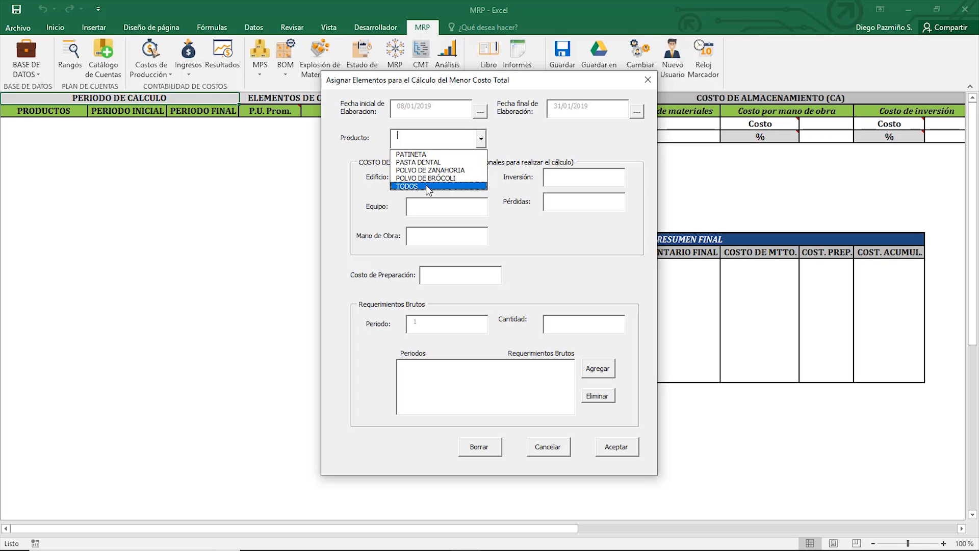
left_click(427, 156)
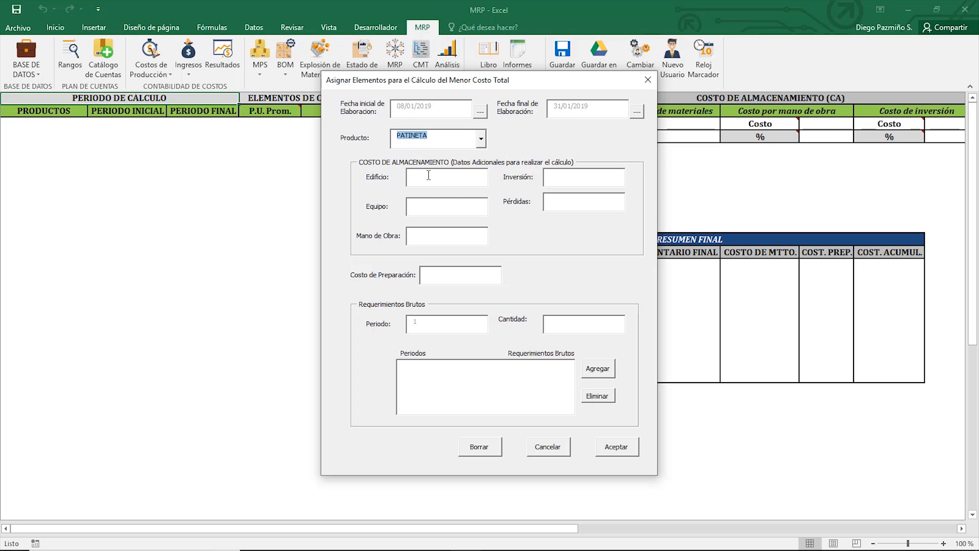
Enter the storage costs: Edificio 1000, Equipo 35, Mano de Obra 750, Inversión 0 and Pérdidas 300.
left_click(428, 176)
mouse_move(442, 177)
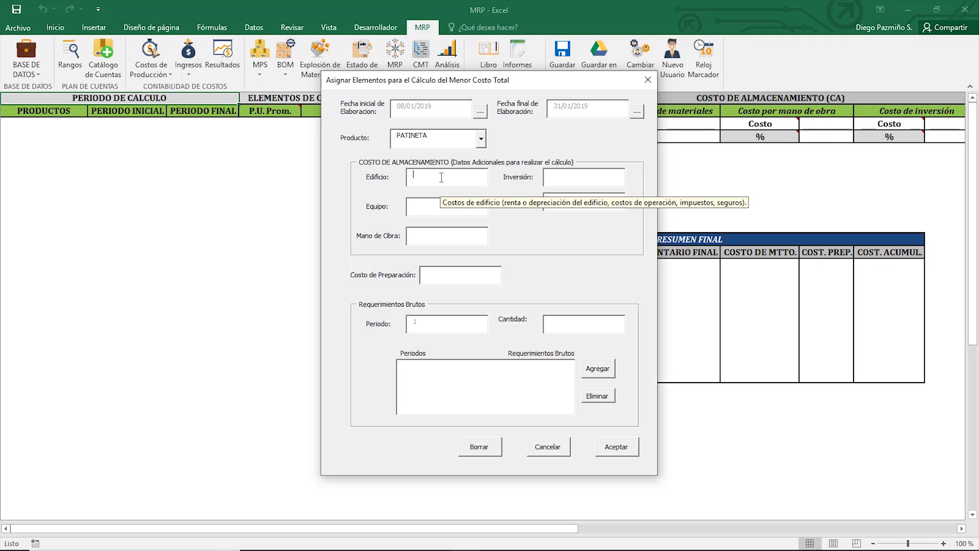
type("000")
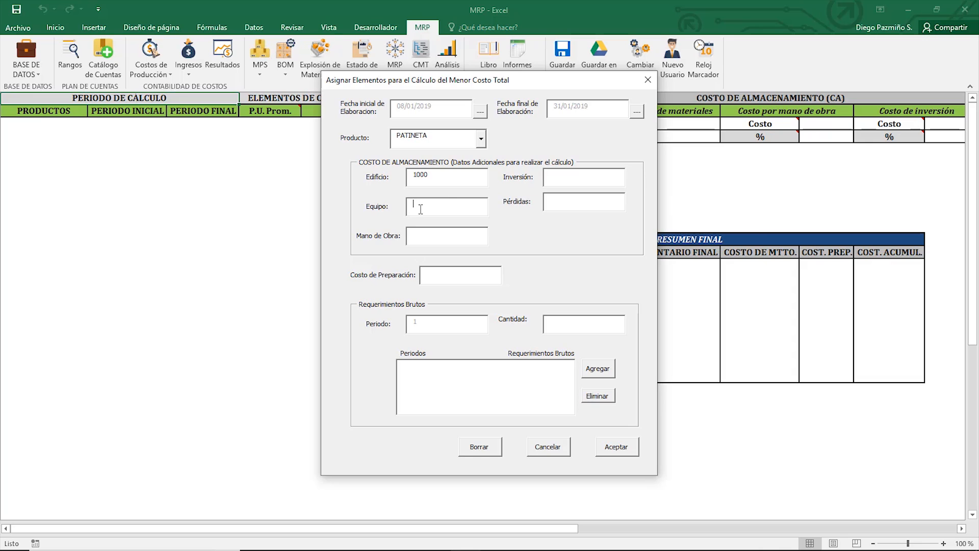
mouse_move(449, 206)
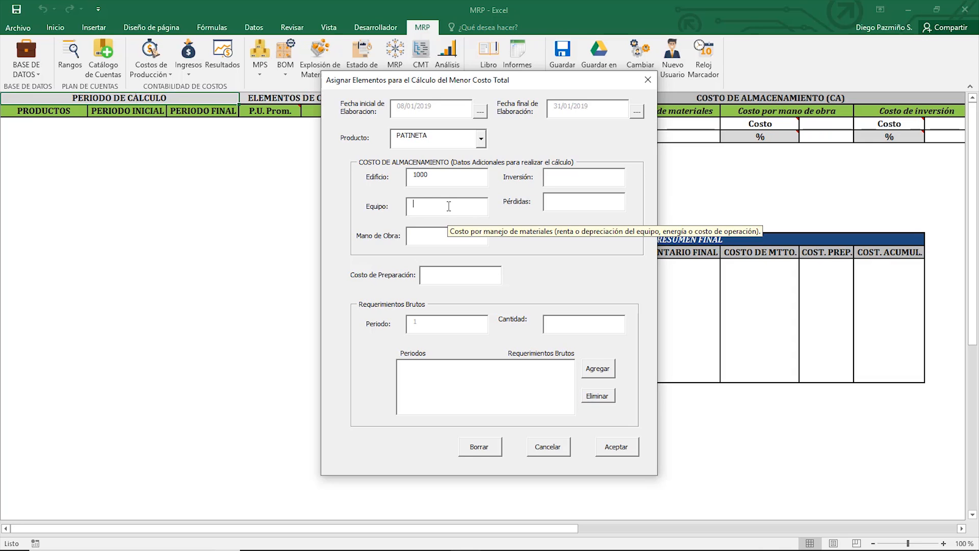
type("35")
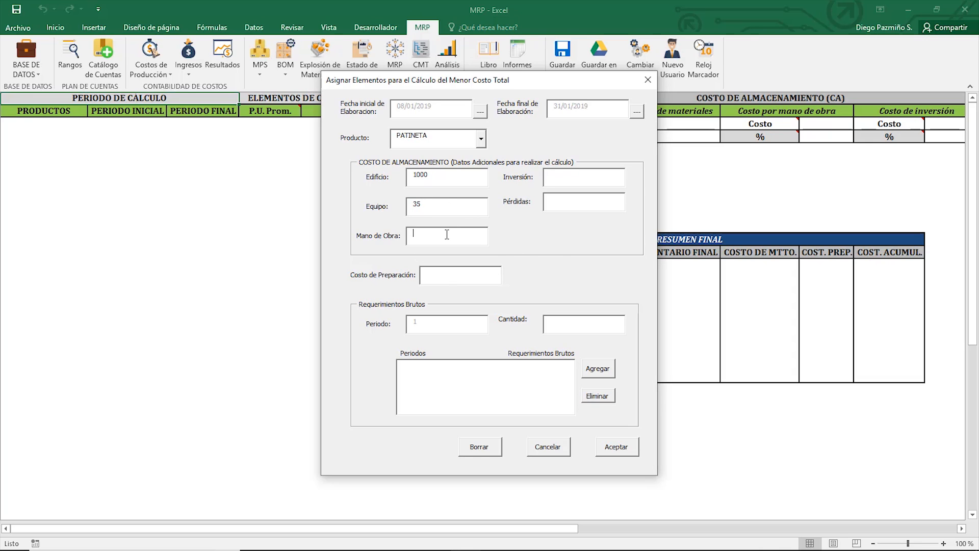
mouse_move(447, 234)
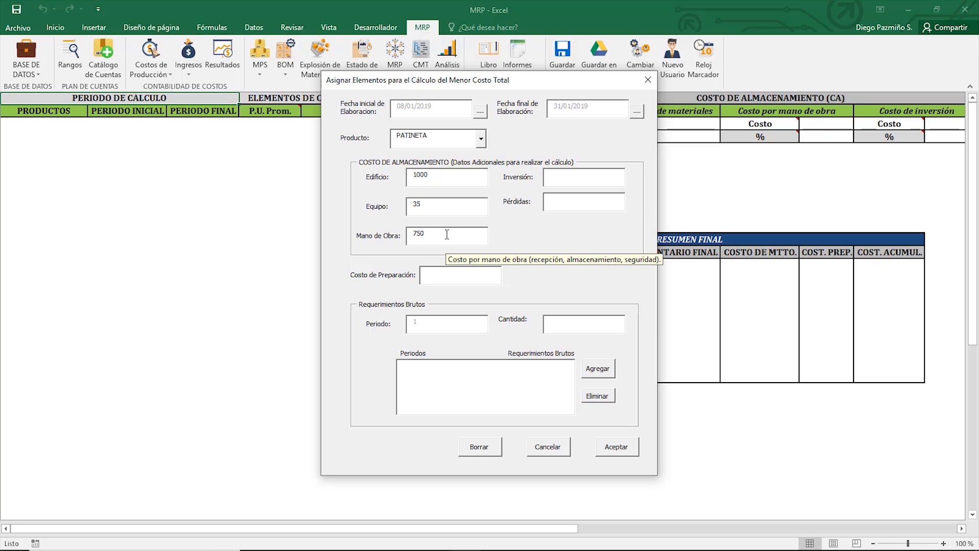
mouse_move(566, 177)
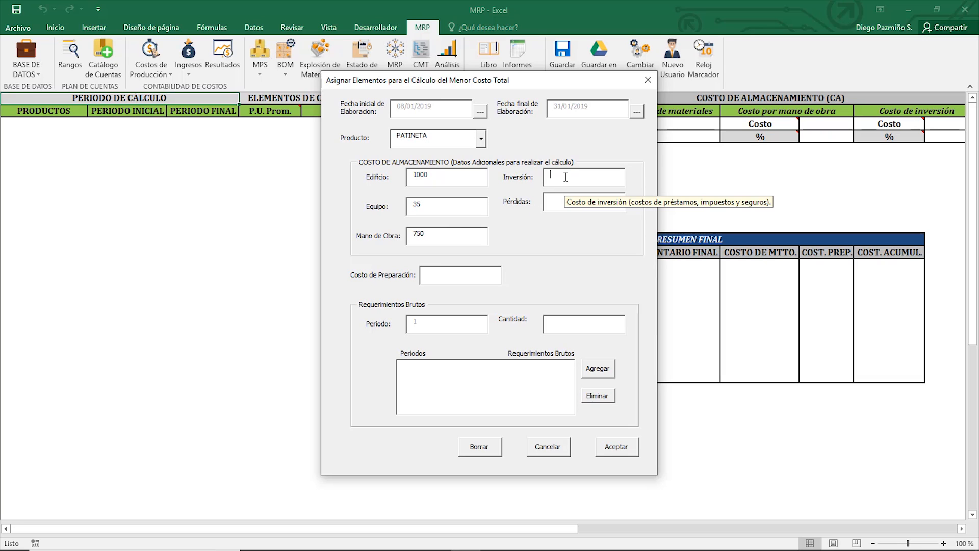
mouse_move(566, 200)
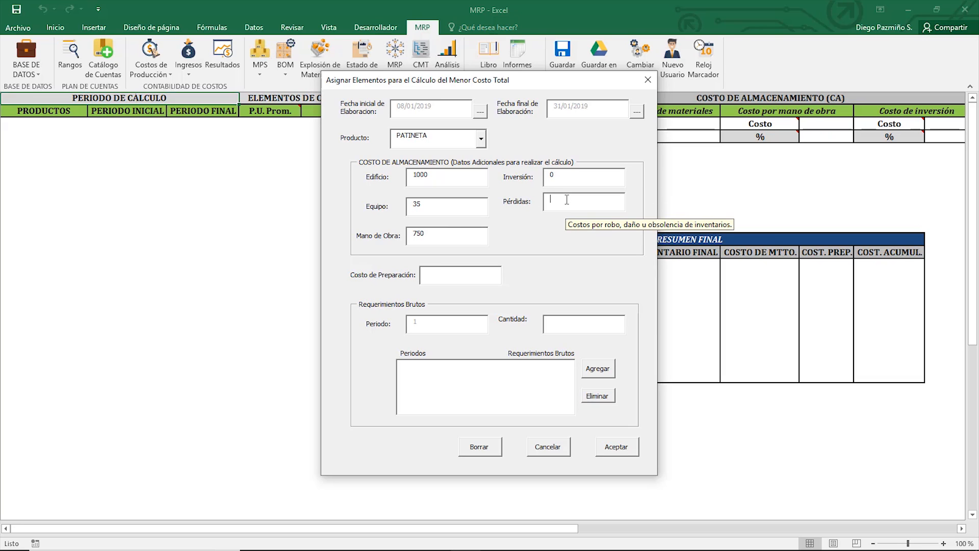
Set the preparation cost (Costo de Preparación) to 3,25.
left_click(462, 274)
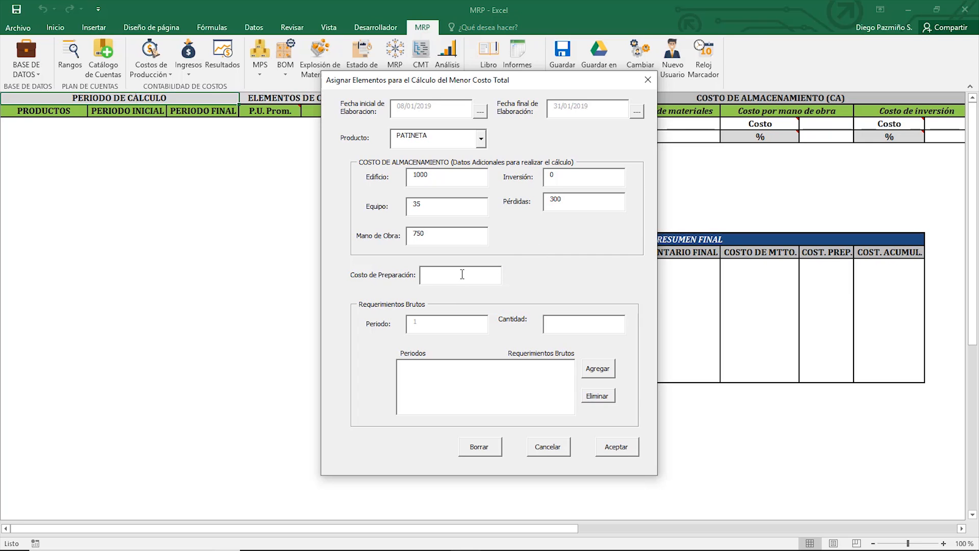
mouse_move(447, 275)
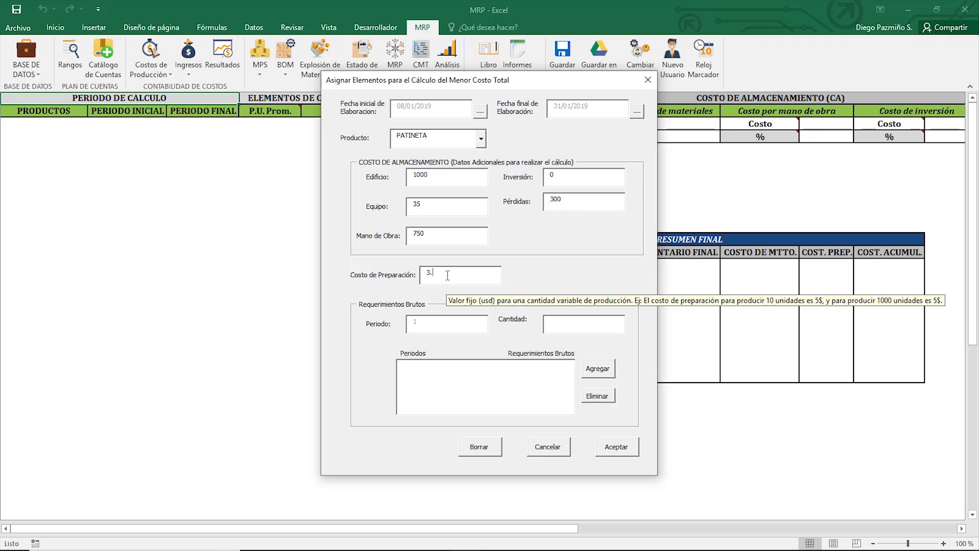
type("25")
key("Tab")
Add a gross requirement of 50 units for period 1.
left_click(579, 328)
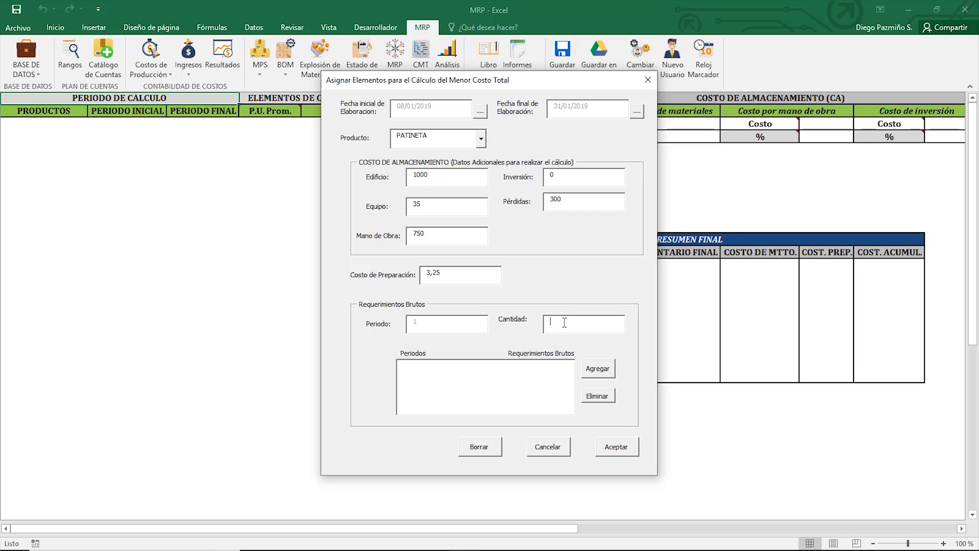
type("50")
key("Tab")
key("Return")
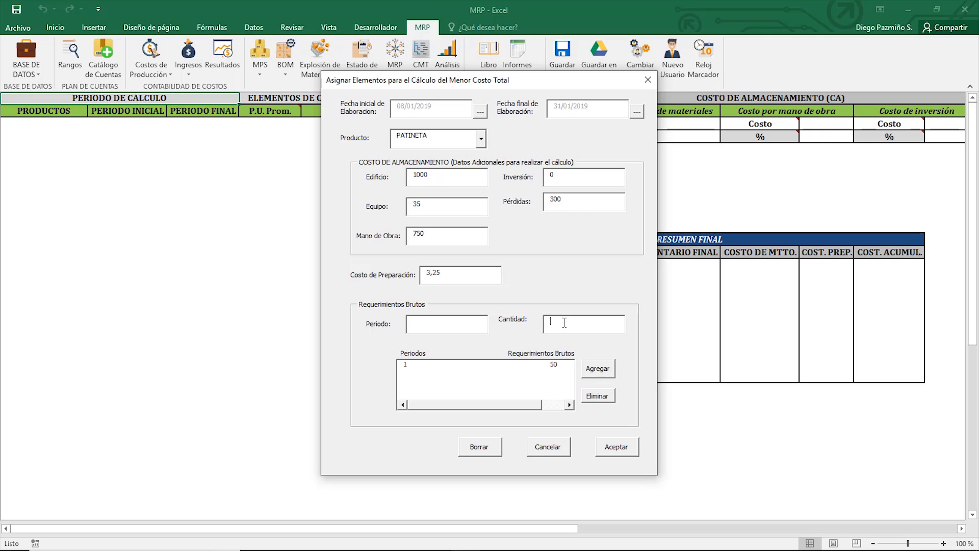
key("Tab")
key("Tab")
key("Return")
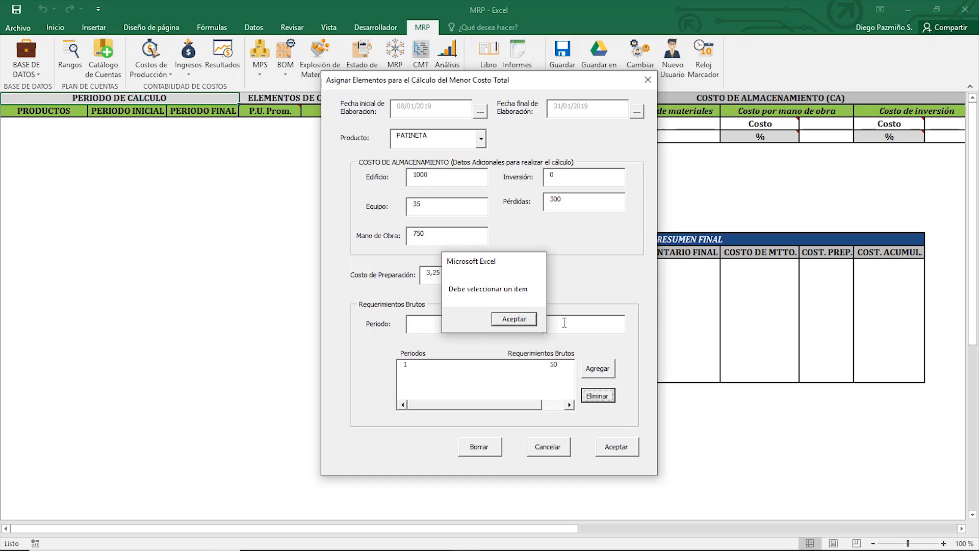
key("Return")
Add gross requirements of 60, 70 and 60 units for periods 2, 3 and 4.
left_click(576, 325)
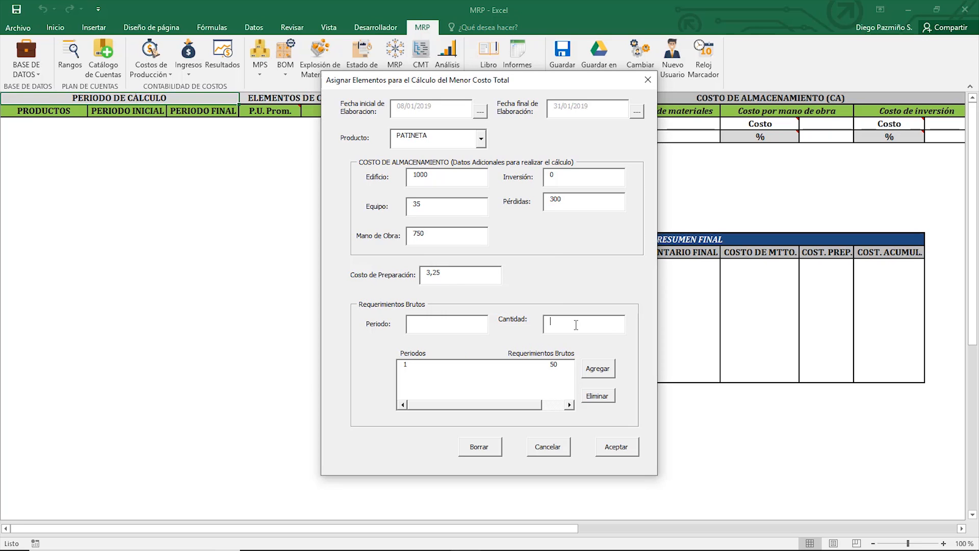
type("60")
key("Tab")
key("Return")
type("70")
key("Tab")
key("Return")
type("60")
key("Tab")
key("Return")
Add gross requirements of 95, 75, 60 and 55 units for periods 5 through 8.
type("95")
key("Tab")
key("Return")
type("75")
key("Tab")
key("Return")
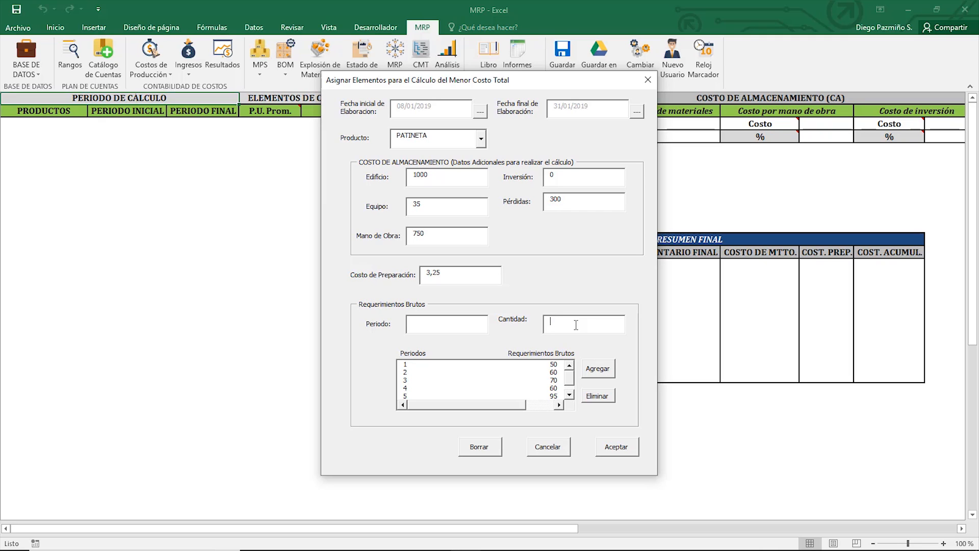
type("60")
key("Tab")
key("Return")
type("55")
key("Tab")
key("Return")
Run the least total cost calculation with the entered data and close the form.
left_click(622, 453)
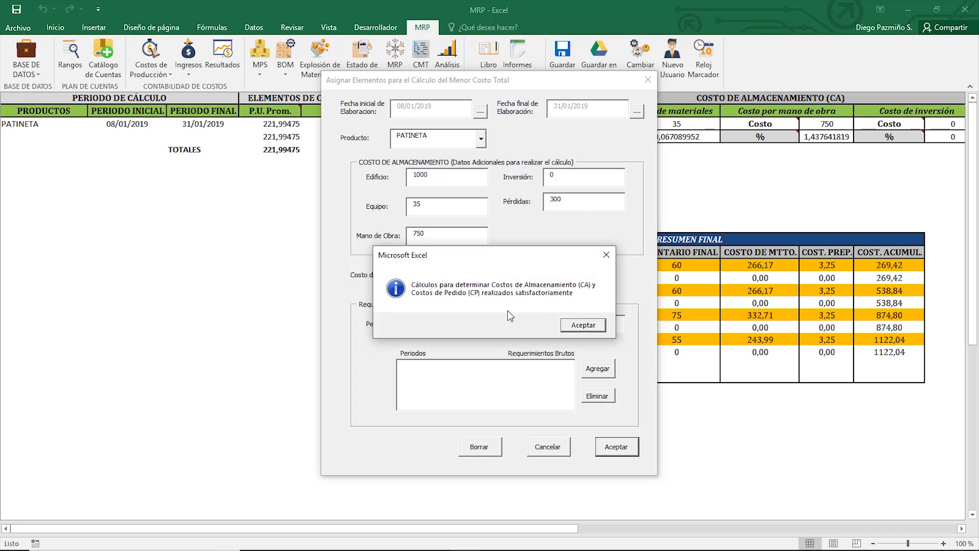
left_click(587, 325)
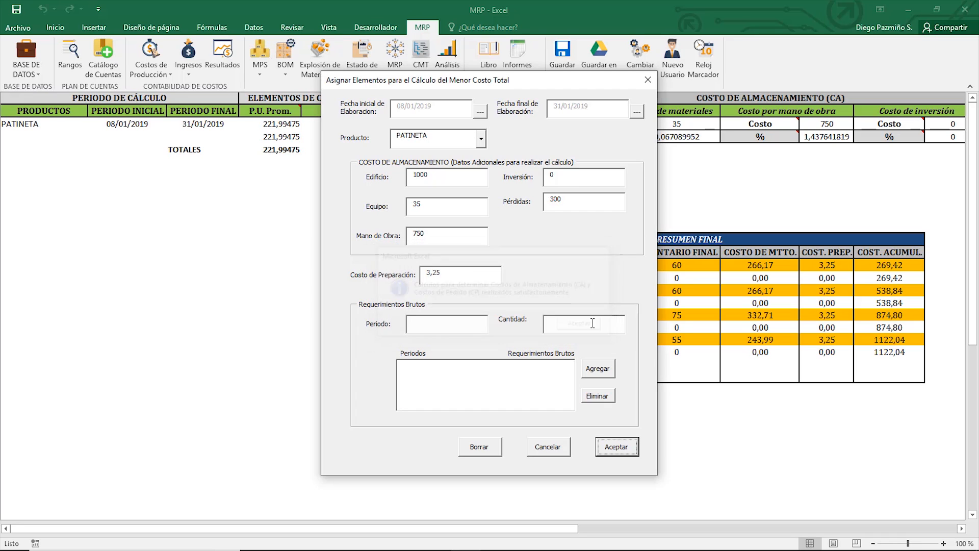
left_click(646, 80)
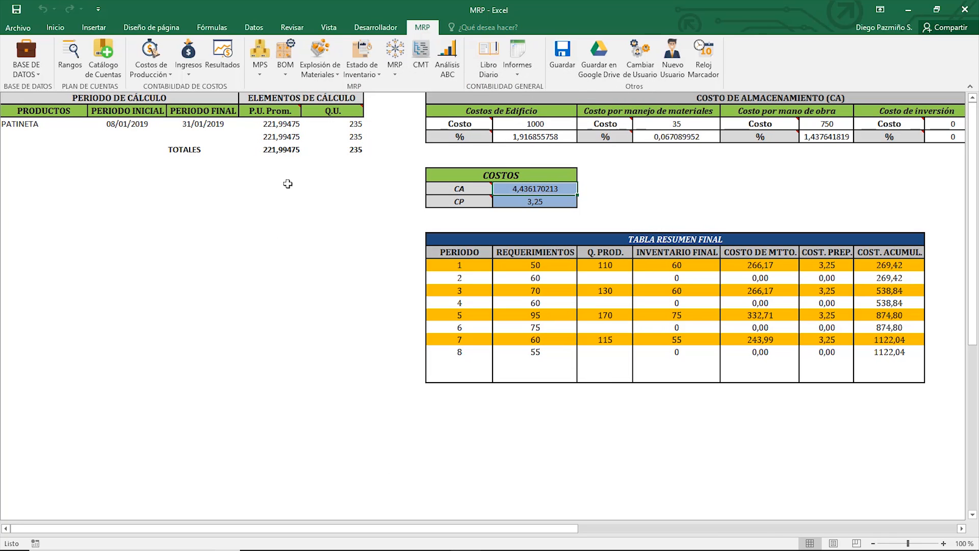
Examine the calculation elements, storage costs, final summary table and preliminary tables with their production summary on the sheet.
left_click_drag(63, 124, 351, 164)
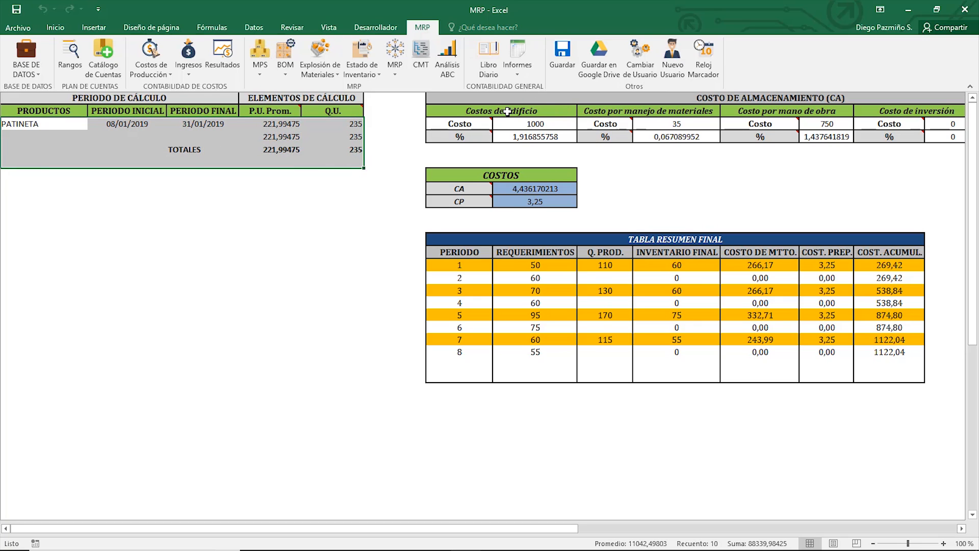
left_click_drag(506, 112, 952, 135)
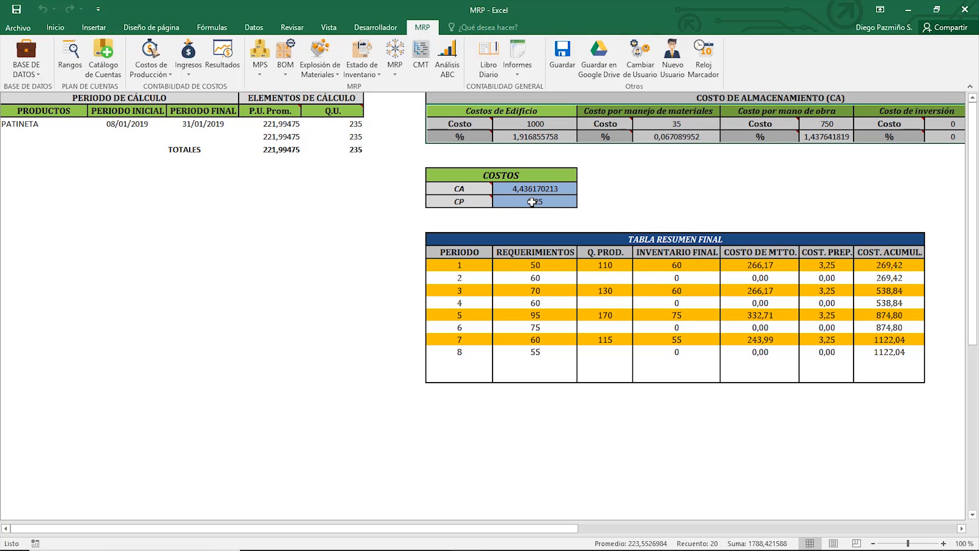
left_click_drag(572, 532, 649, 532)
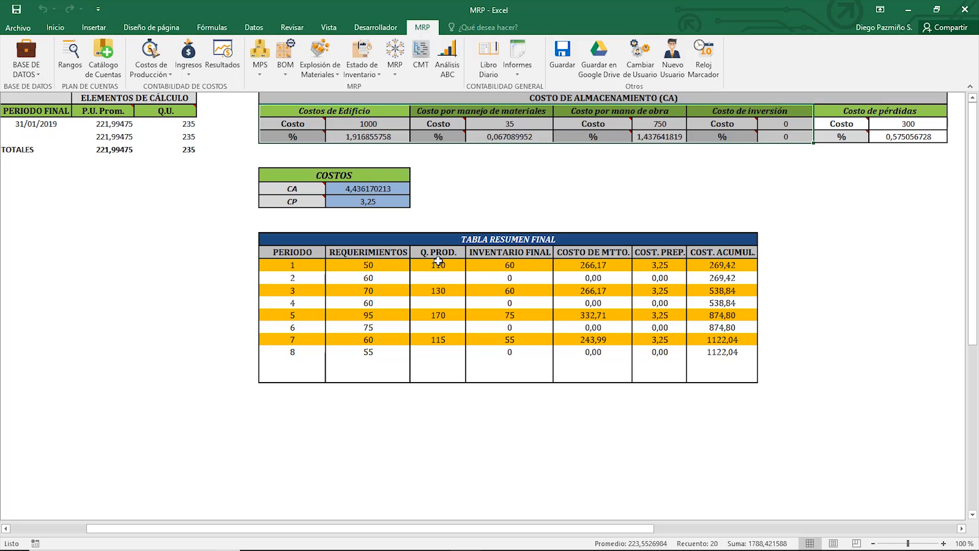
left_click_drag(317, 240, 395, 378)
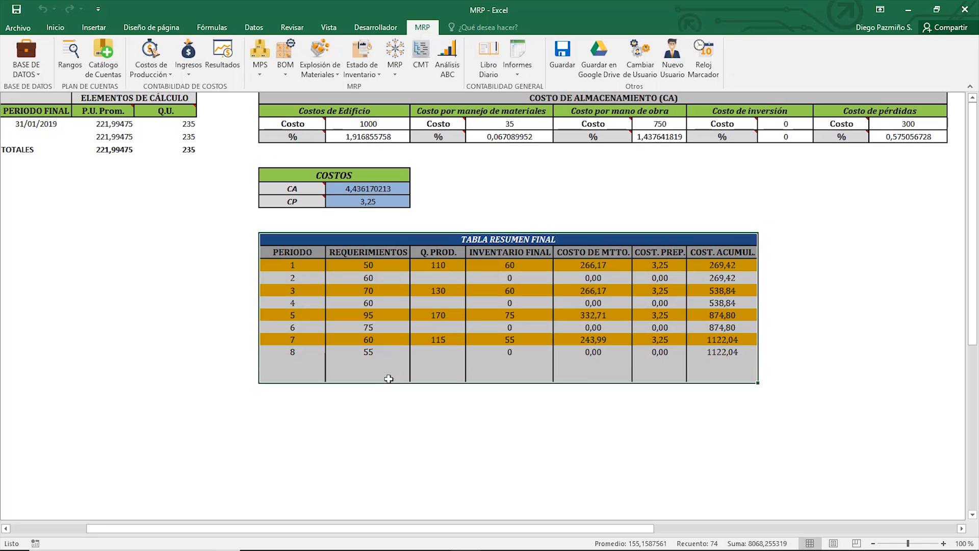
left_click(437, 266)
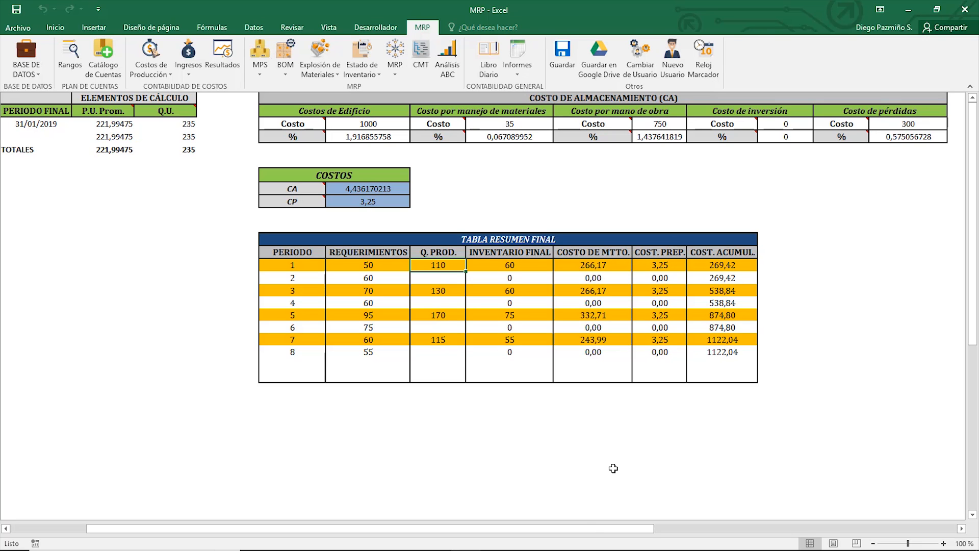
left_click_drag(589, 529, 912, 545)
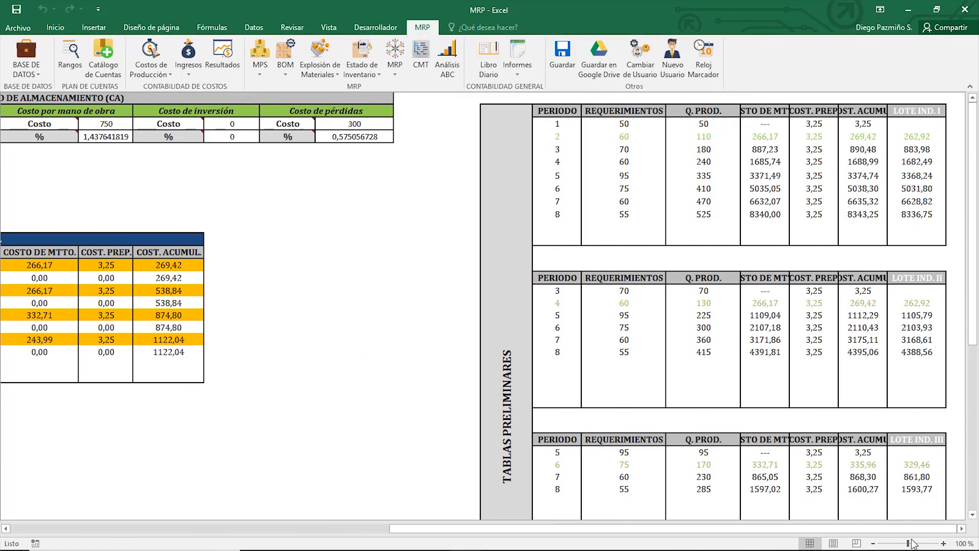
left_click_drag(504, 149, 903, 176)
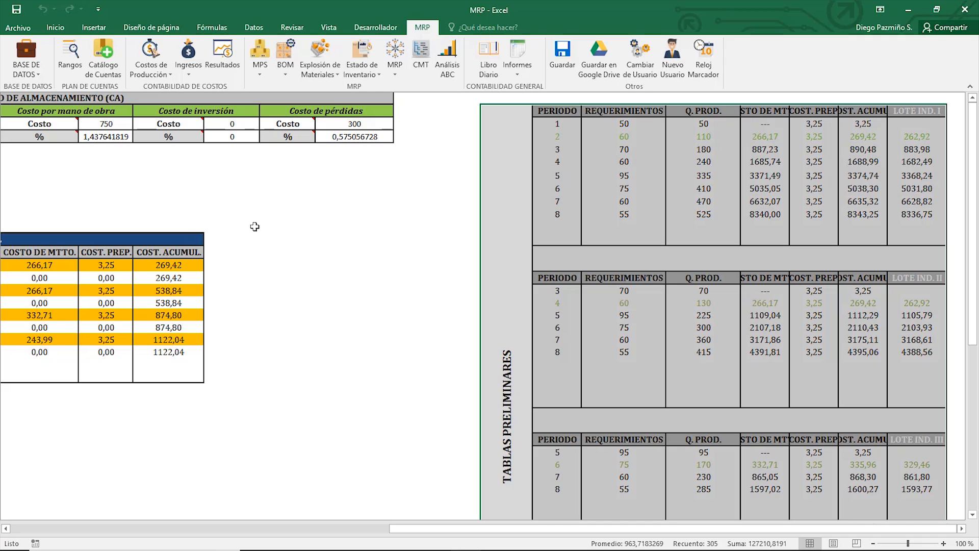
scroll(676, 290, "down", 9)
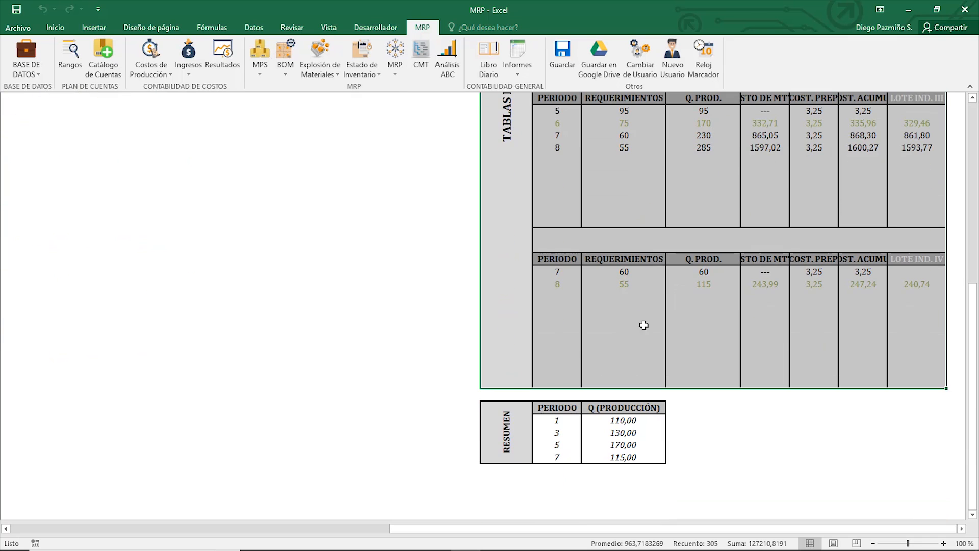
Set the storage cost CA to 0,05 and the preparation cost CP to 47 in the COSTOS table.
left_click_drag(505, 415, 647, 403)
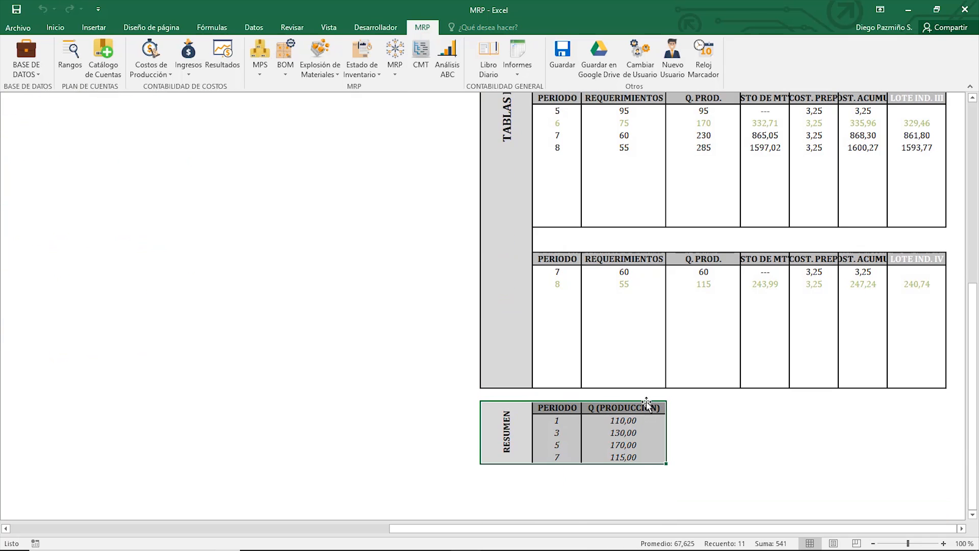
scroll(612, 400, "up", 9)
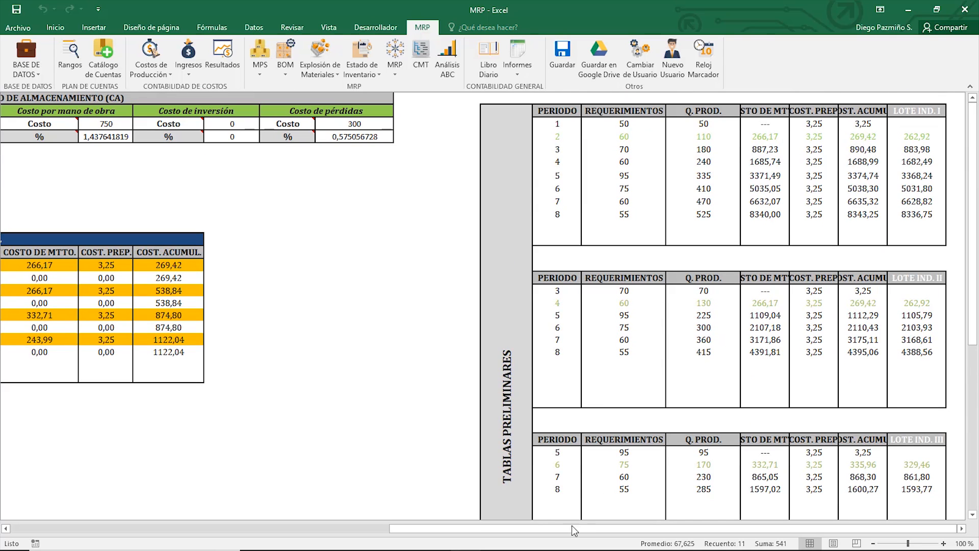
left_click_drag(574, 531, 257, 528)
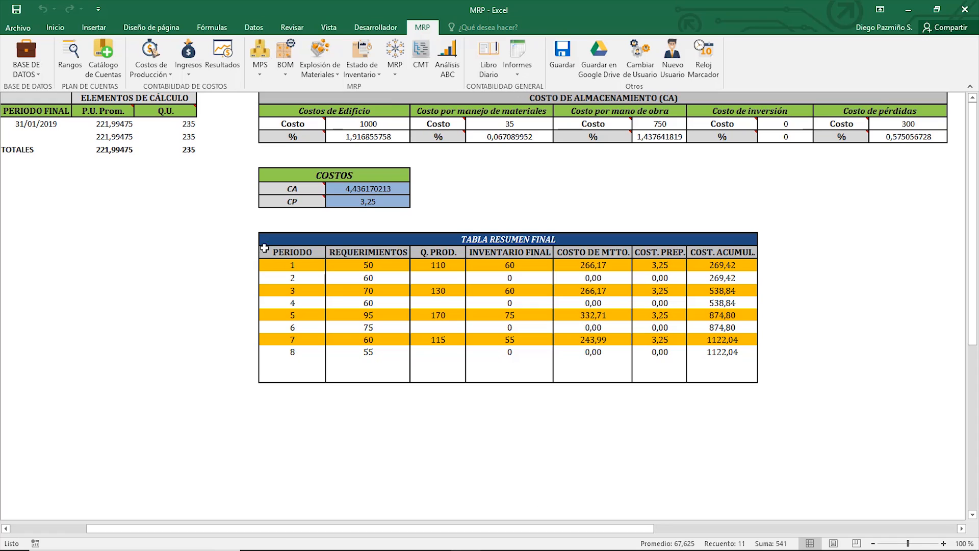
left_click(364, 189)
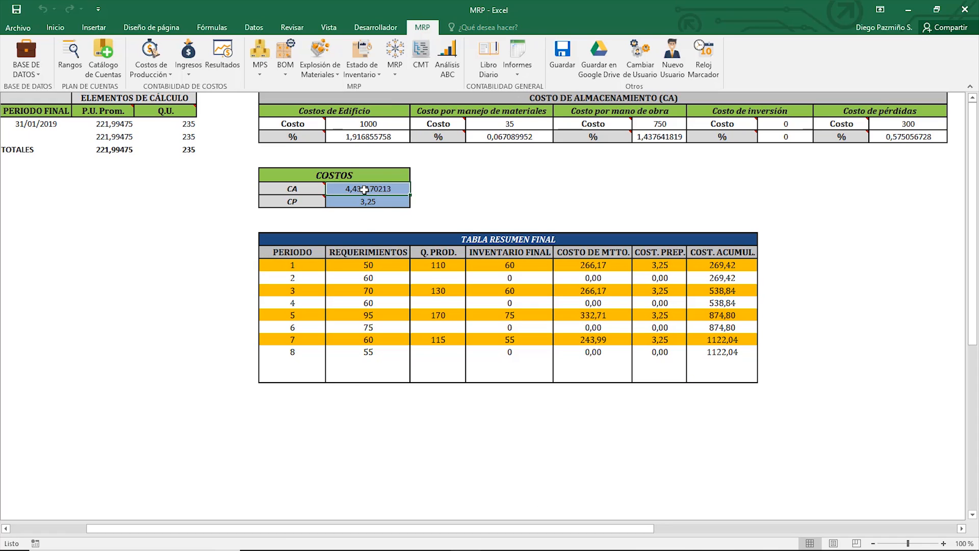
type("0,05")
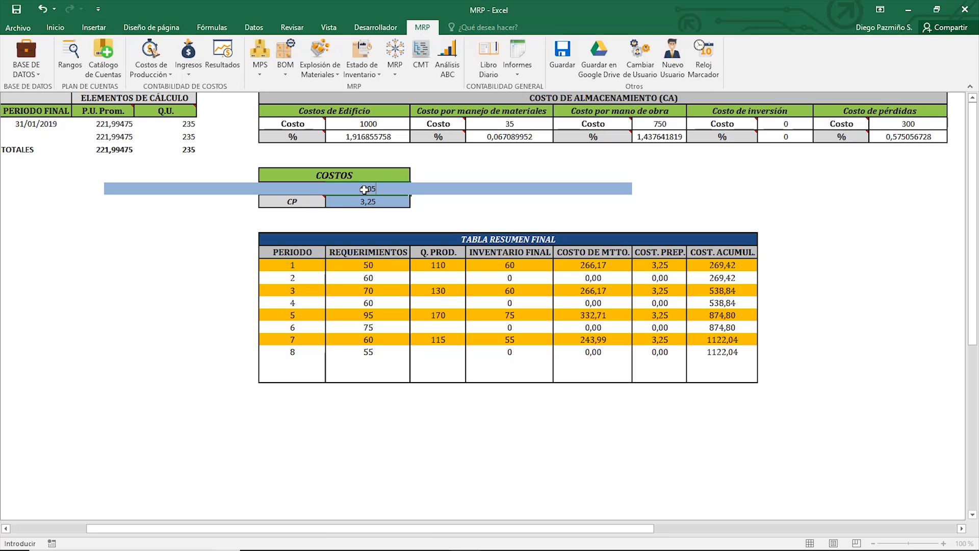
key("Return")
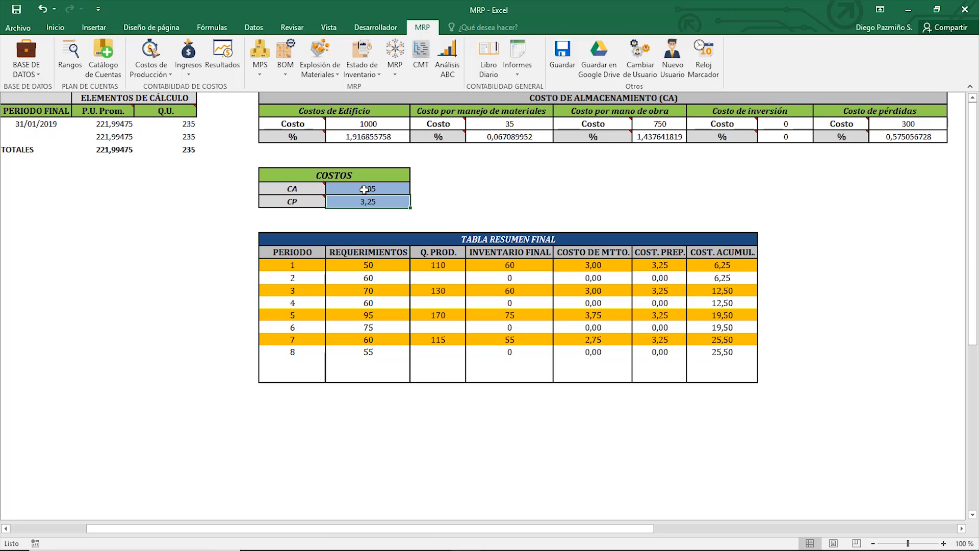
type("47")
key("Return")
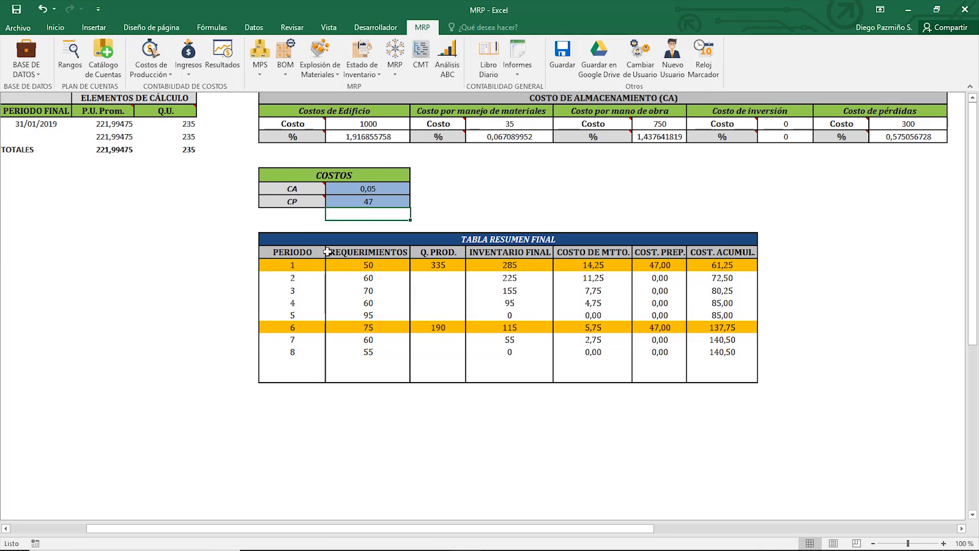
Examine the production quantities and final inventories by period in the final summary table.
left_click_drag(293, 264, 739, 370)
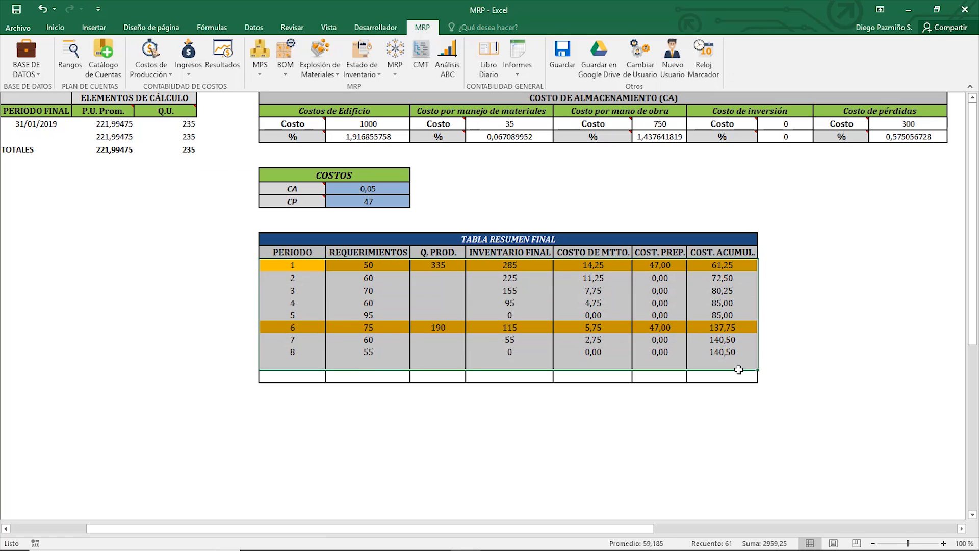
left_click(423, 263)
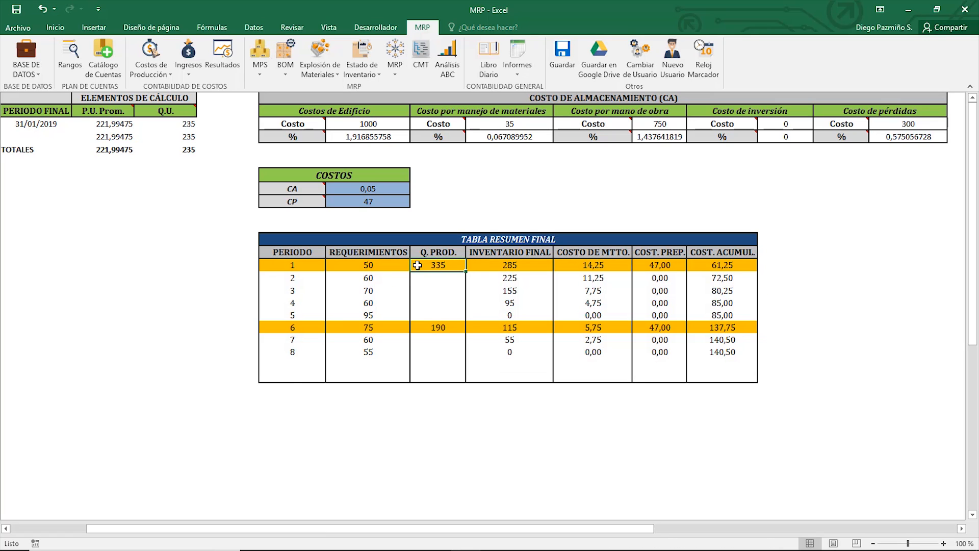
left_click(507, 313)
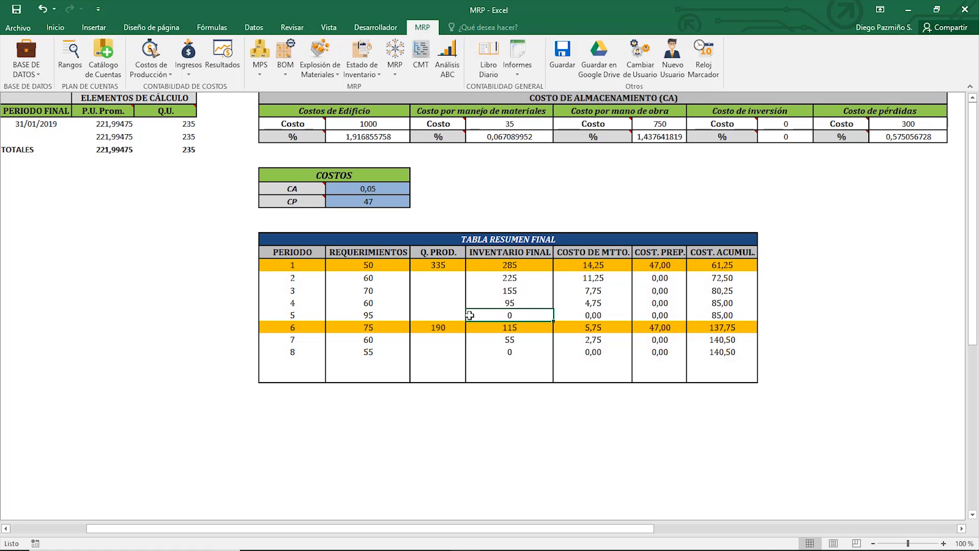
left_click(436, 326)
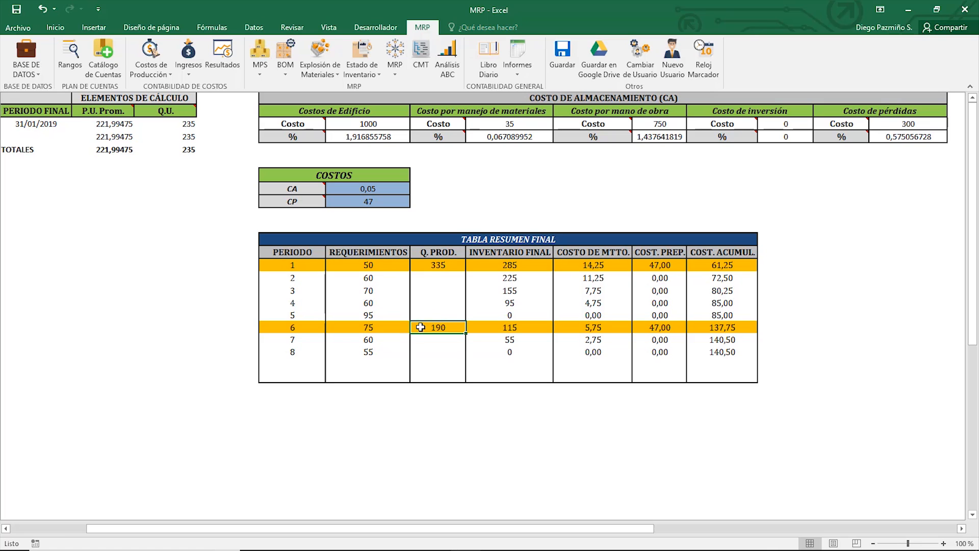
left_click(513, 353)
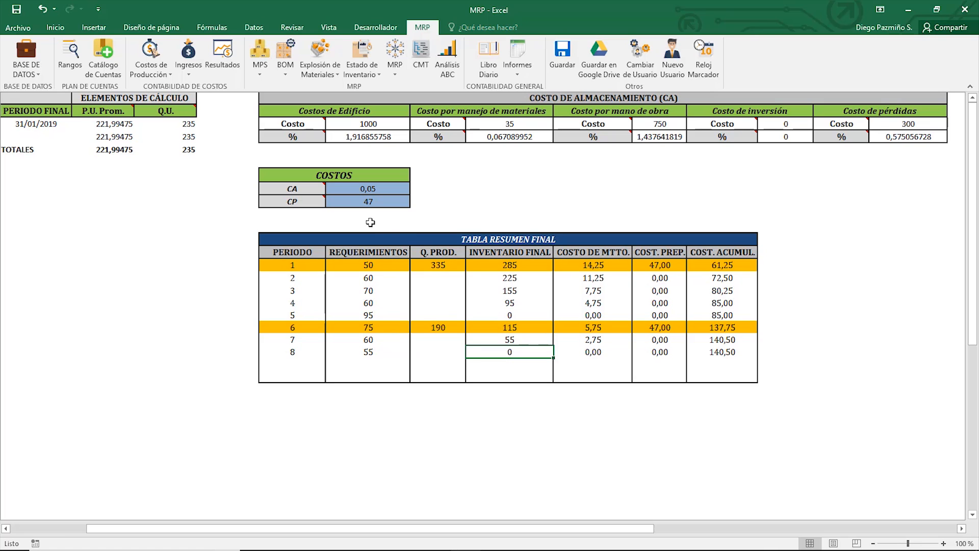
left_click(131, 100)
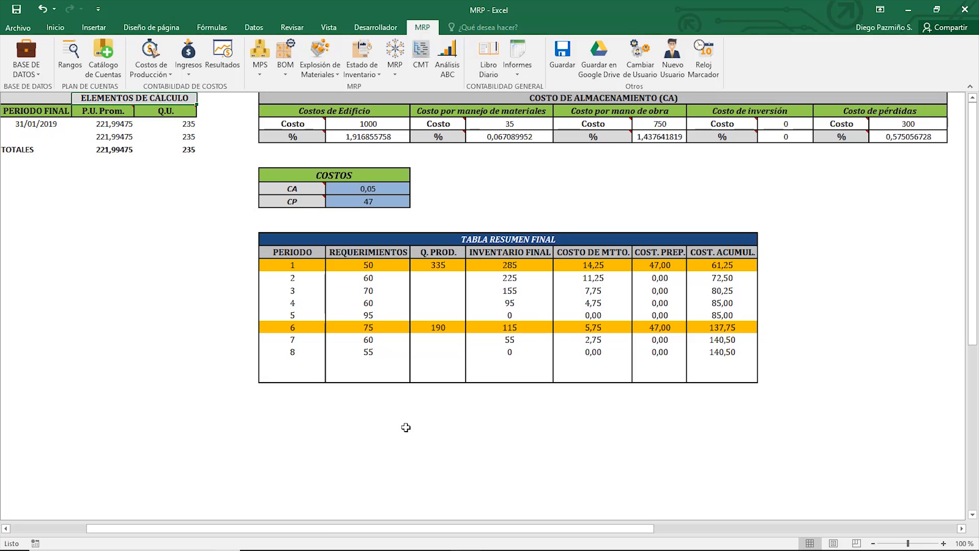
Open the least total cost (CMT) form and assign 08/01/2019 as the initial production date.
left_click_drag(357, 531, 285, 529)
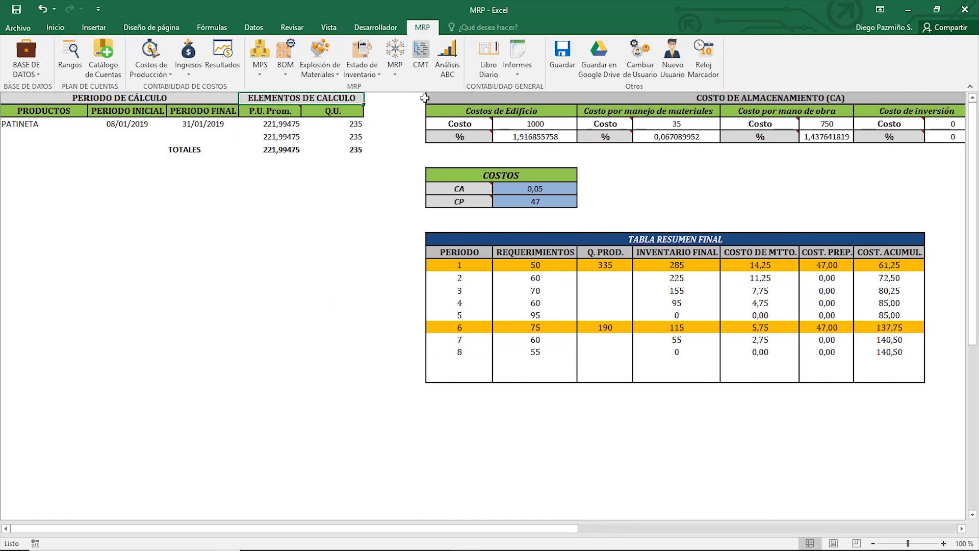
left_click(414, 59)
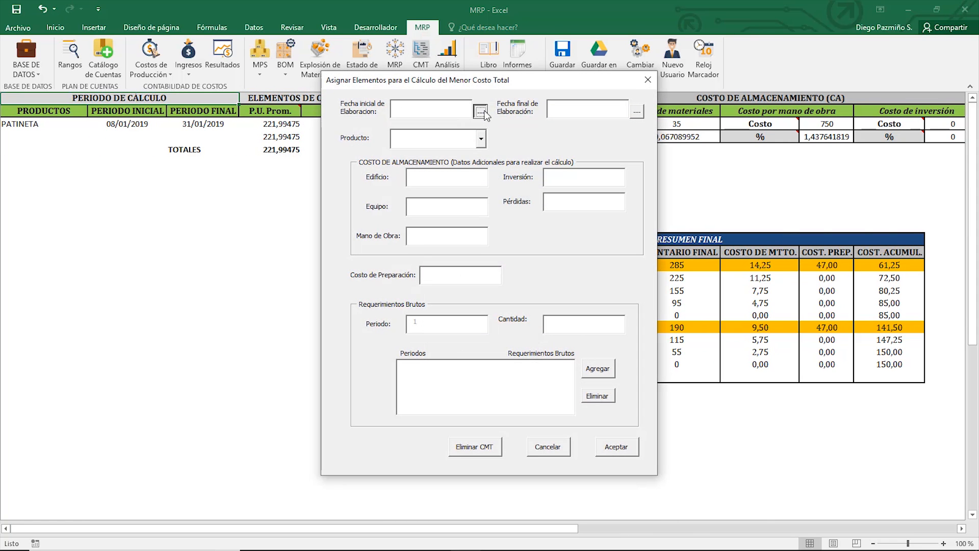
left_click(481, 111)
left_click(479, 264)
left_click(401, 286)
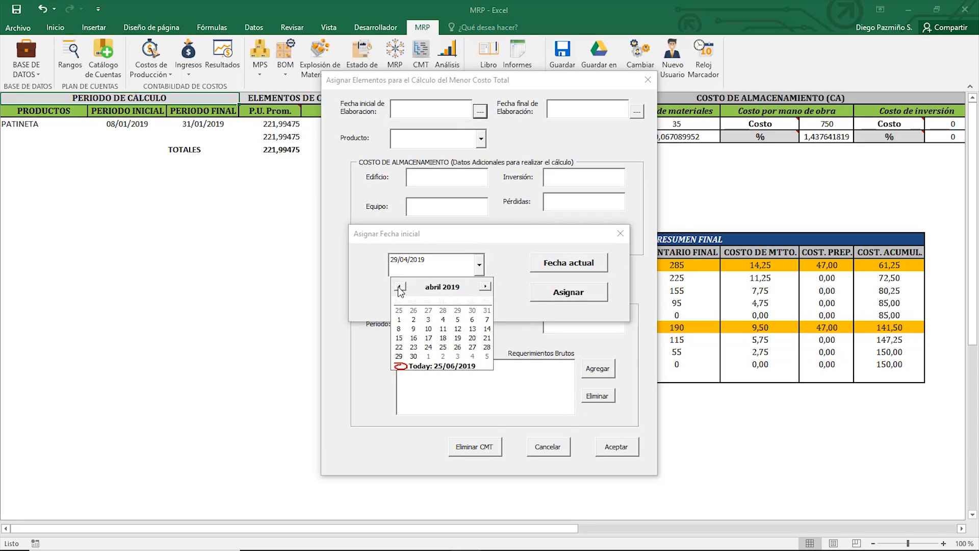
left_click(401, 286)
left_click(401, 286)
left_click(401, 286)
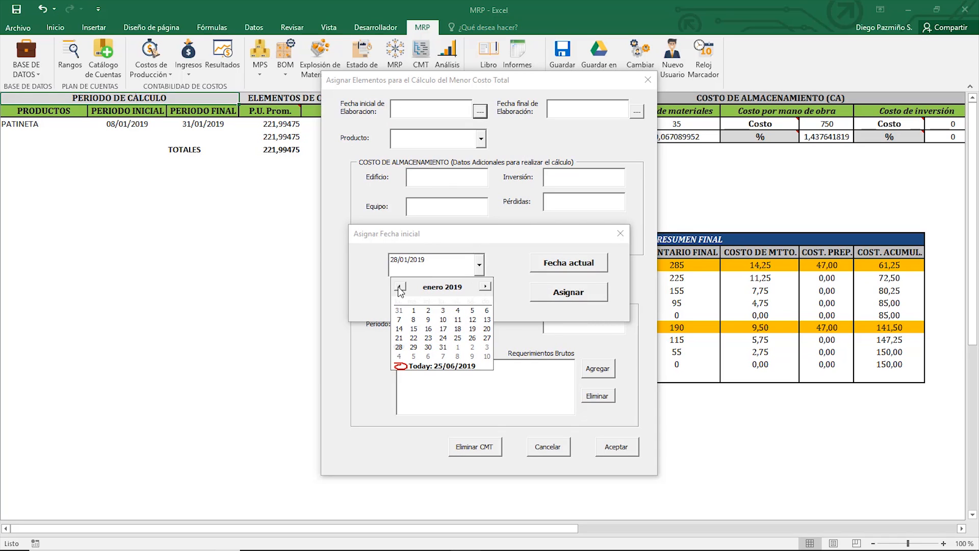
left_click(414, 320)
left_click(566, 295)
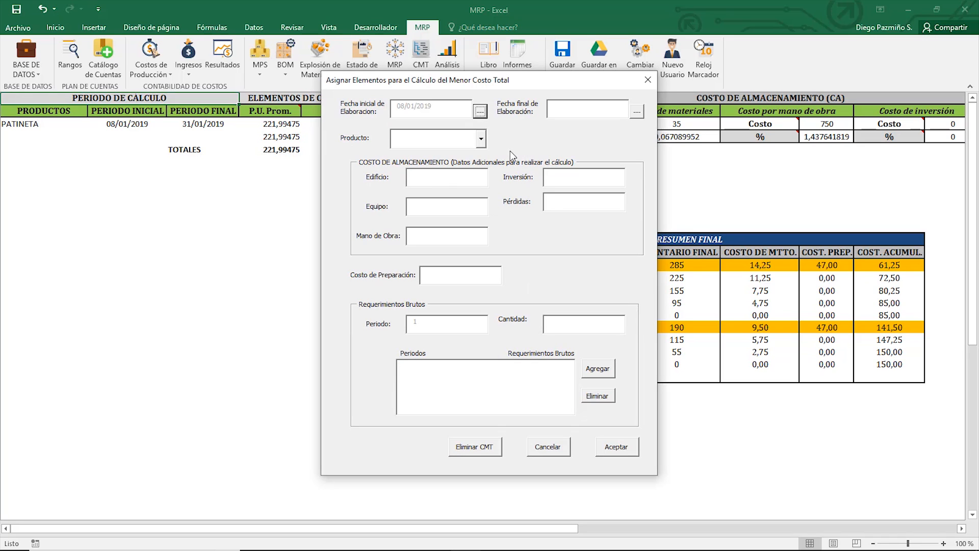
Assign 31/01/2019 as the final production date in the form.
left_click(636, 111)
left_click(469, 266)
left_click(395, 288)
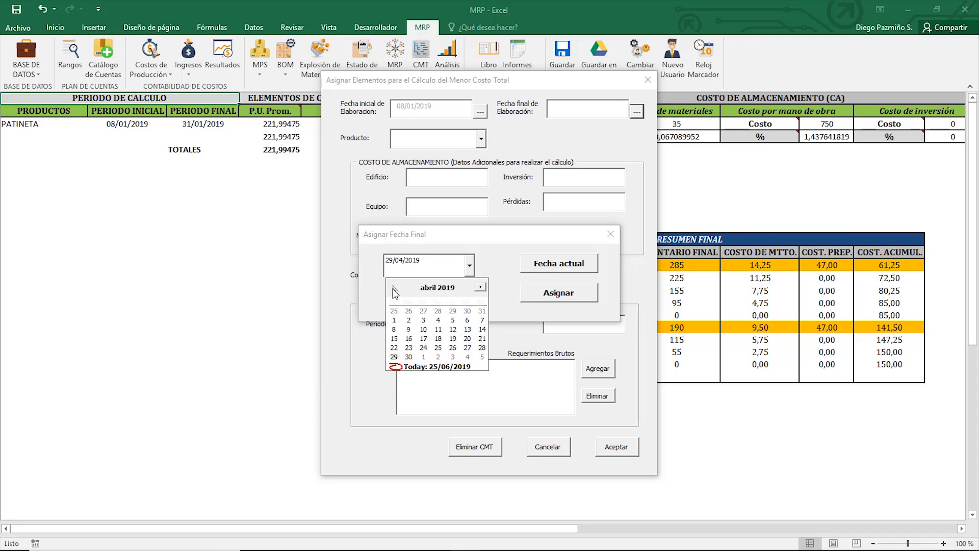
left_click(395, 287)
left_click(395, 287)
left_click(394, 287)
left_click(438, 348)
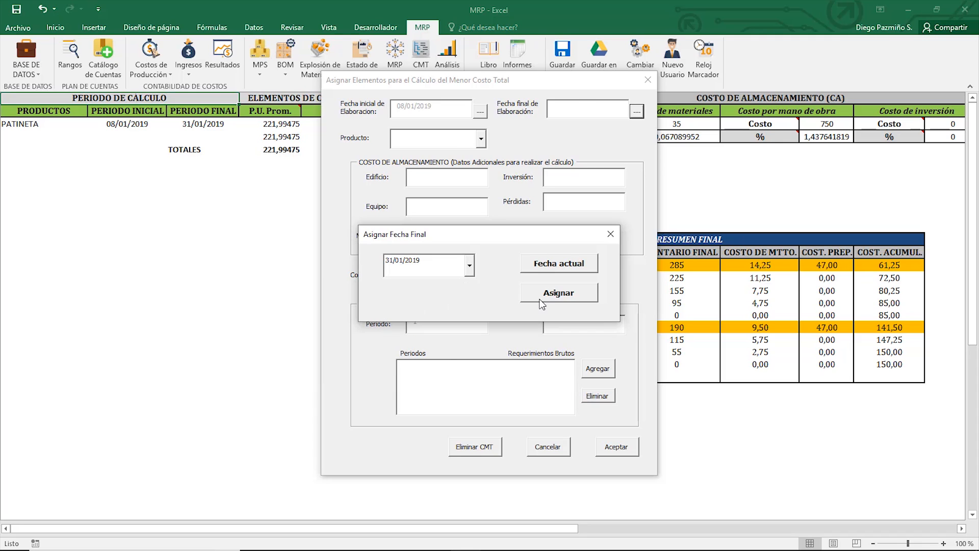
left_click(542, 301)
Choose TODOS as the product and enter storage costs: Edificio 1000, Equipo 500, Mano de Obra 500, Inversión 125, Pérdidas 350.
left_click(481, 139)
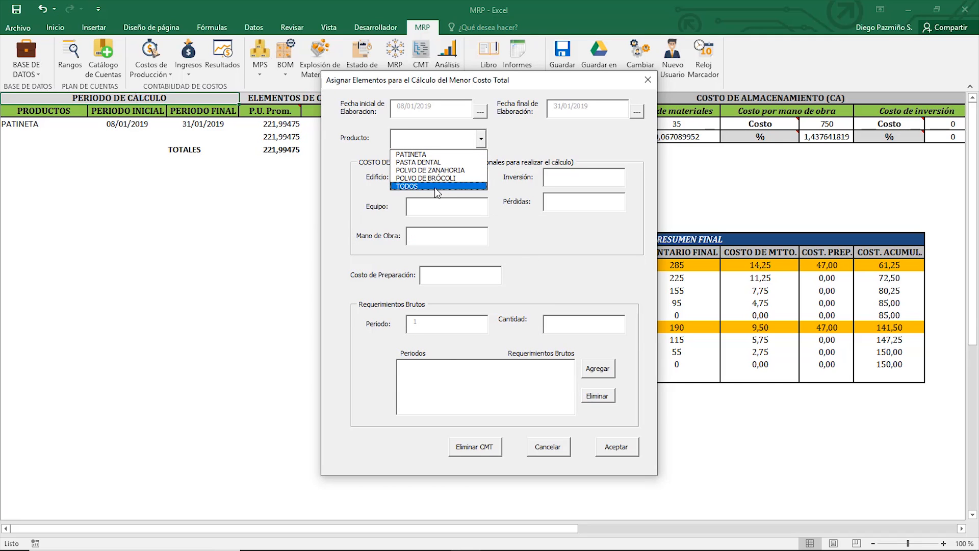
left_click(434, 186)
left_click(434, 178)
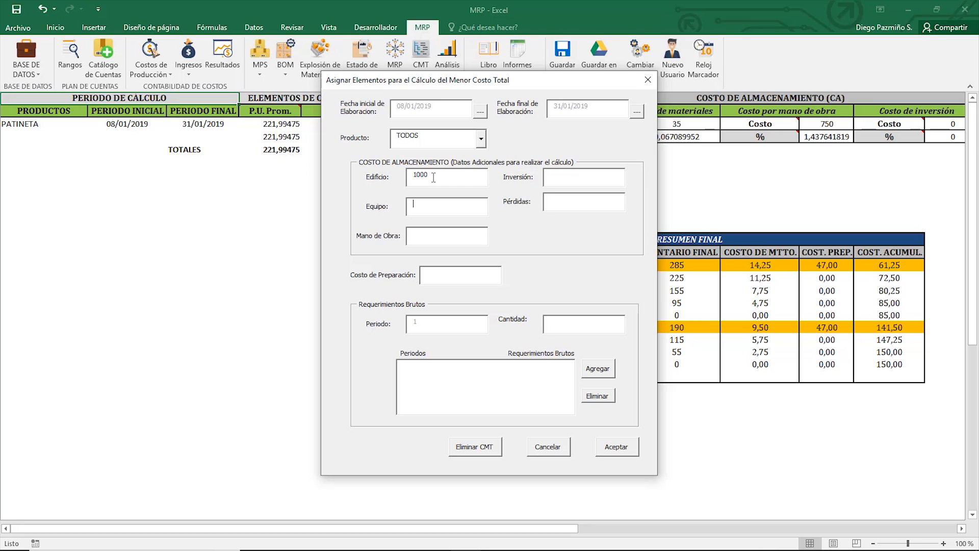
key("Tab")
type("500")
key("Tab")
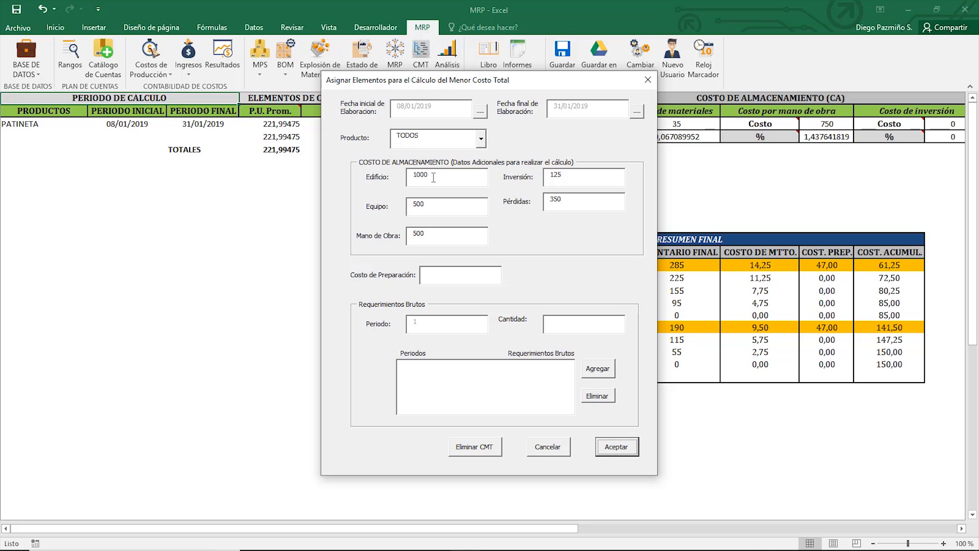
Set the preparation cost to 3,75 and add gross requirements of 50 and 60 units for periods 1 and 2.
left_click(452, 274)
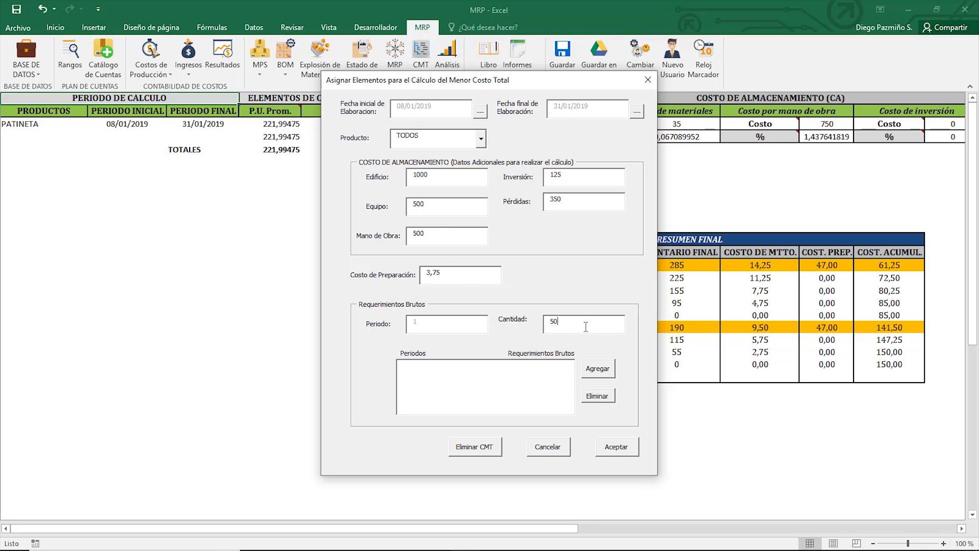
key("Return")
key("Return")
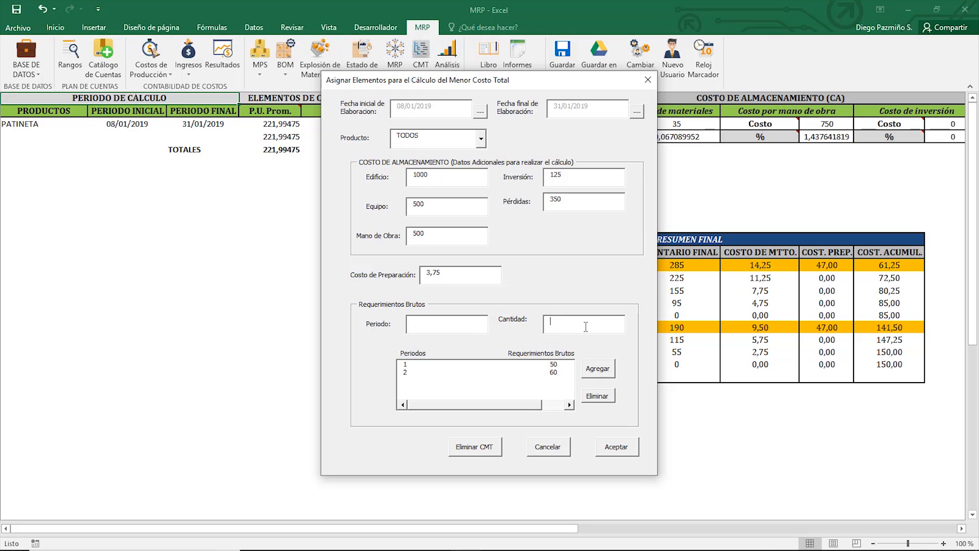
Add gross requirements of 70, 60, 95 and 75 units for periods 3 through 6.
type("70")
key("Return")
type("60")
key("Return")
type("95")
key("Return")
type("75")
key("Return")
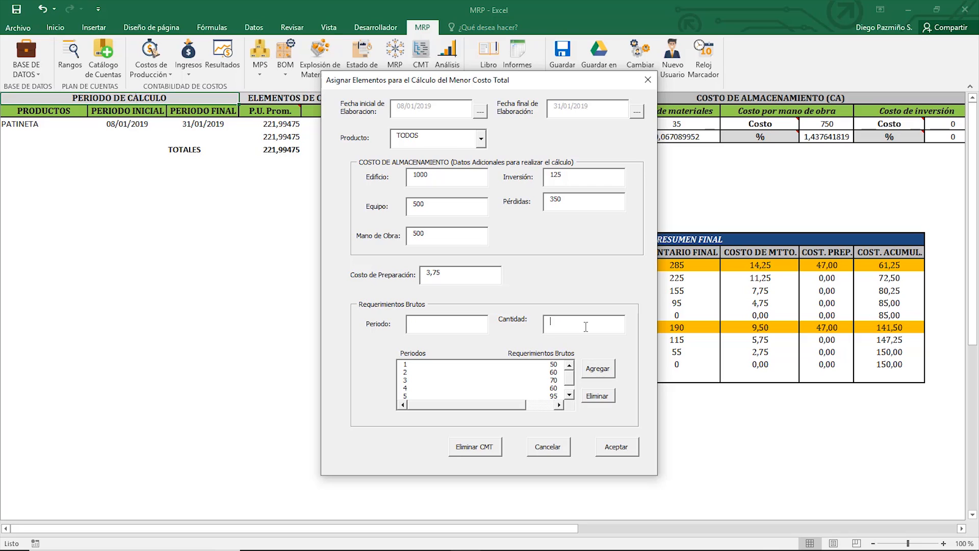
Add gross requirements of 60 and 55 units for periods 7 and 8.
type("60")
key("Return")
type("55")
key("Return")
Run the least total cost calculation for all products and close the form.
left_click(619, 448)
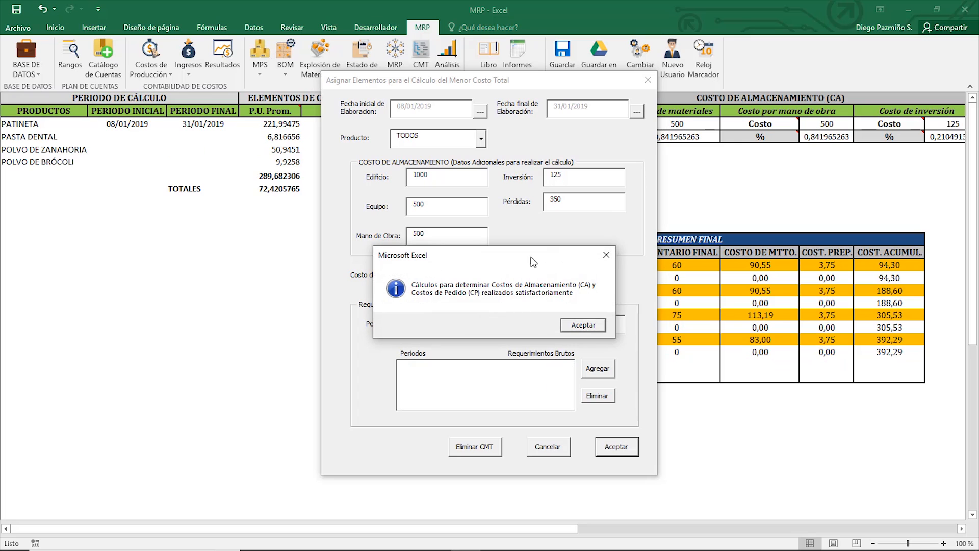
left_click(584, 325)
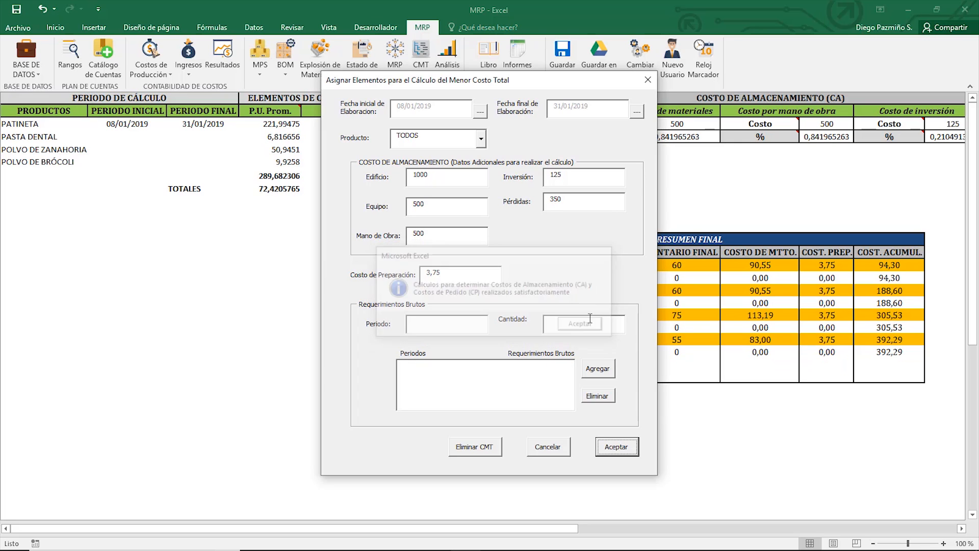
left_click(647, 80)
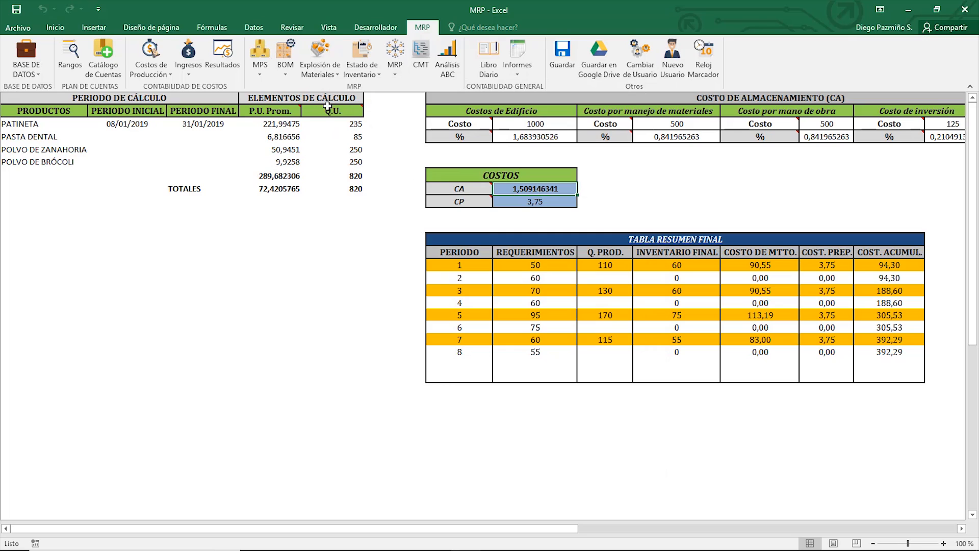
Examine the totals row, the preliminary tables and the calculation elements listed for all products.
left_click_drag(183, 189, 349, 191)
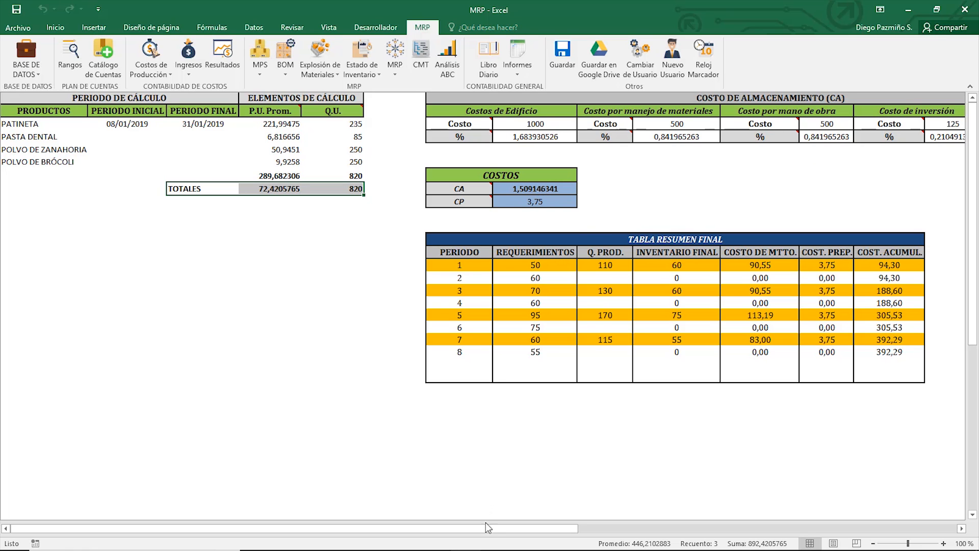
left_click_drag(485, 528, 865, 528)
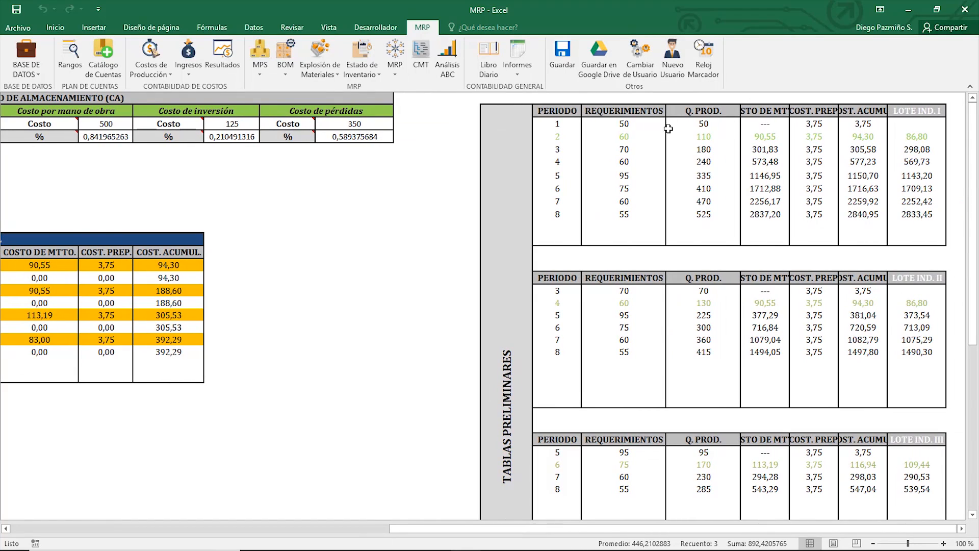
left_click_drag(507, 146, 904, 182)
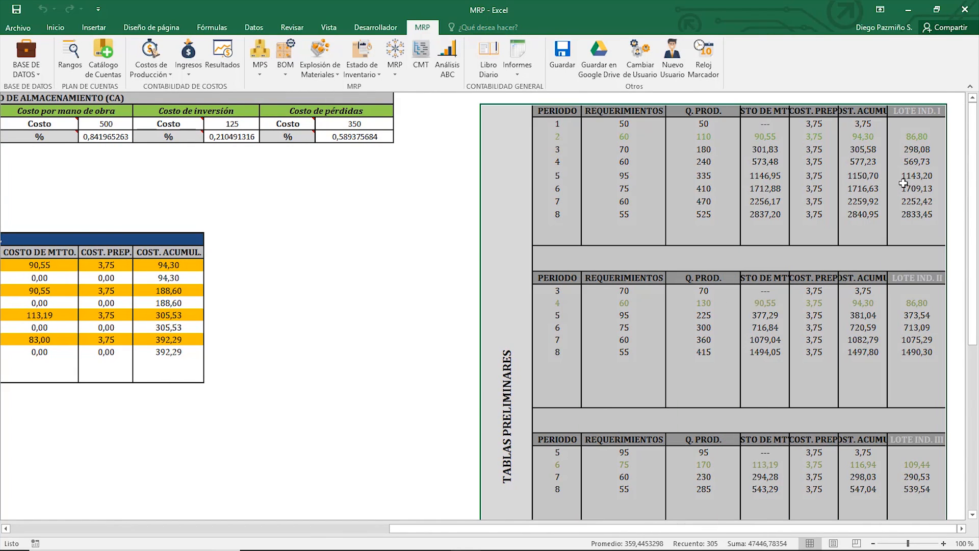
scroll(703, 227, "down", 5)
scroll(600, 244, "up", 3)
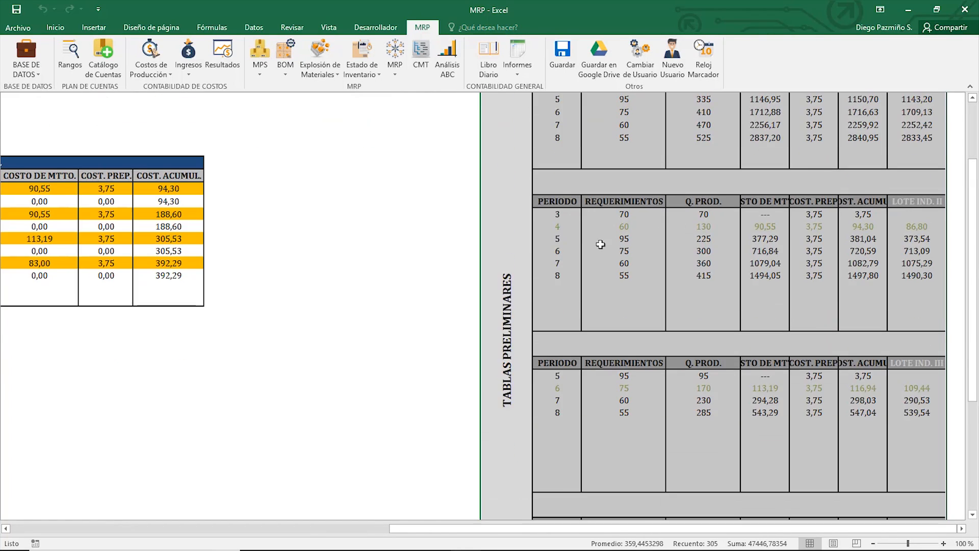
scroll(600, 244, "up", 2)
left_click_drag(468, 527, 67, 531)
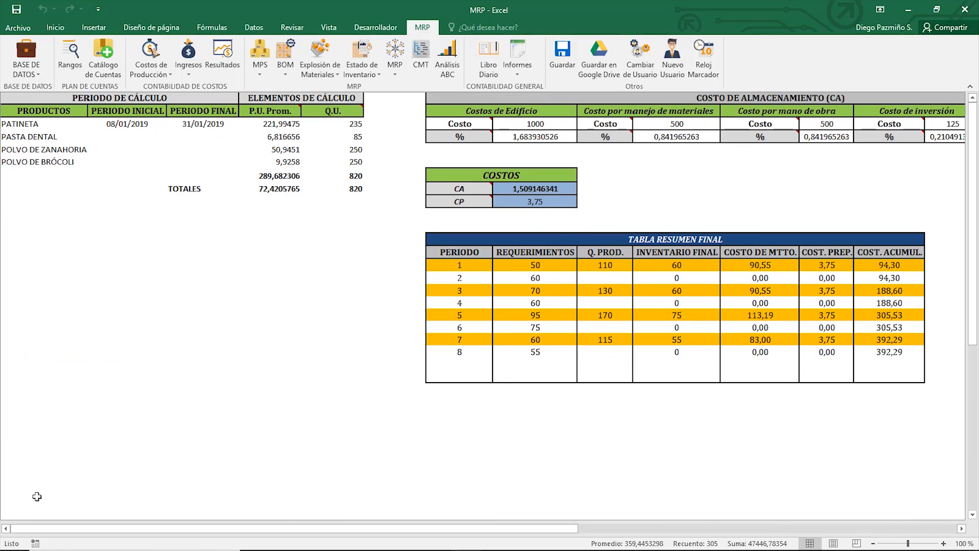
left_click_drag(20, 123, 357, 189)
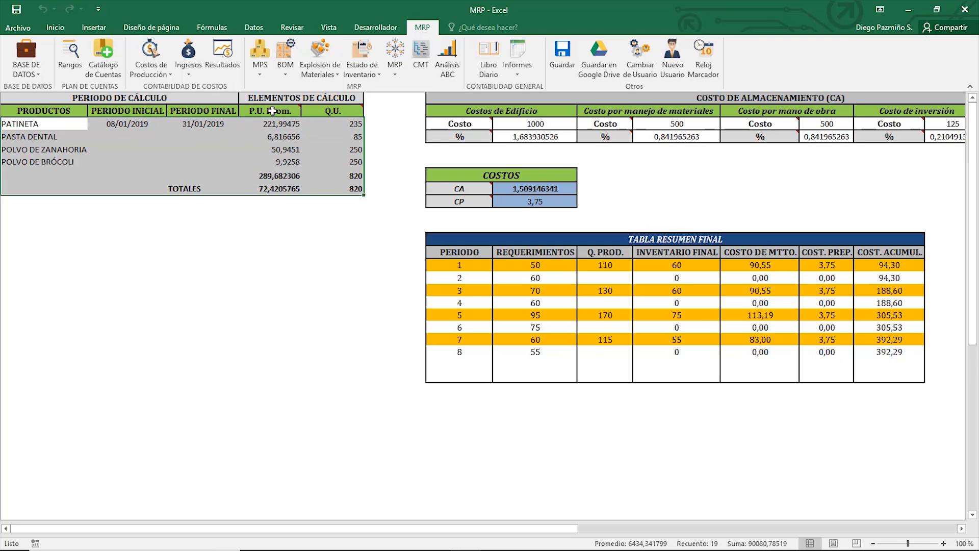
Delete the existing least total cost (CMT) calculation from the sheet and close the calculation form.
mouse_move(303, 122)
mouse_move(339, 111)
key("ctrl+Home")
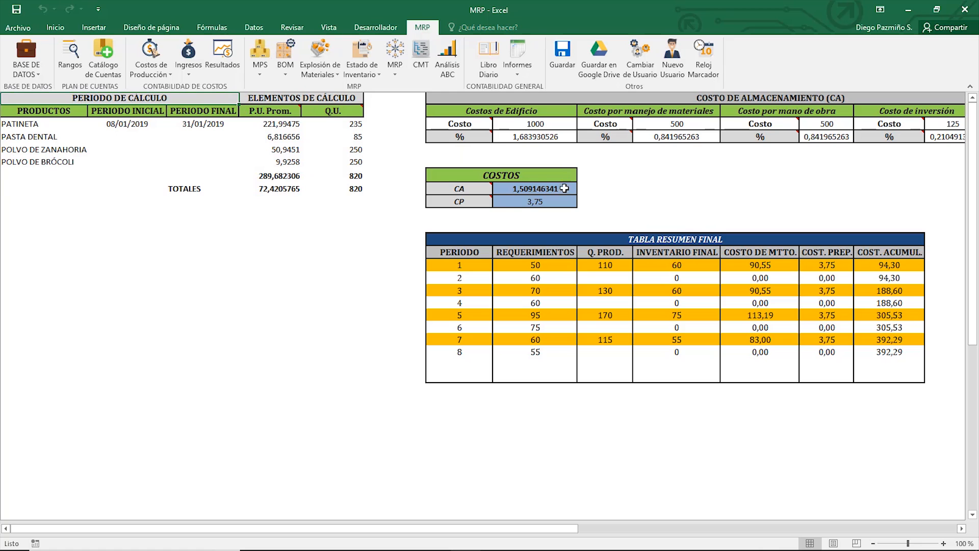
left_click(421, 56)
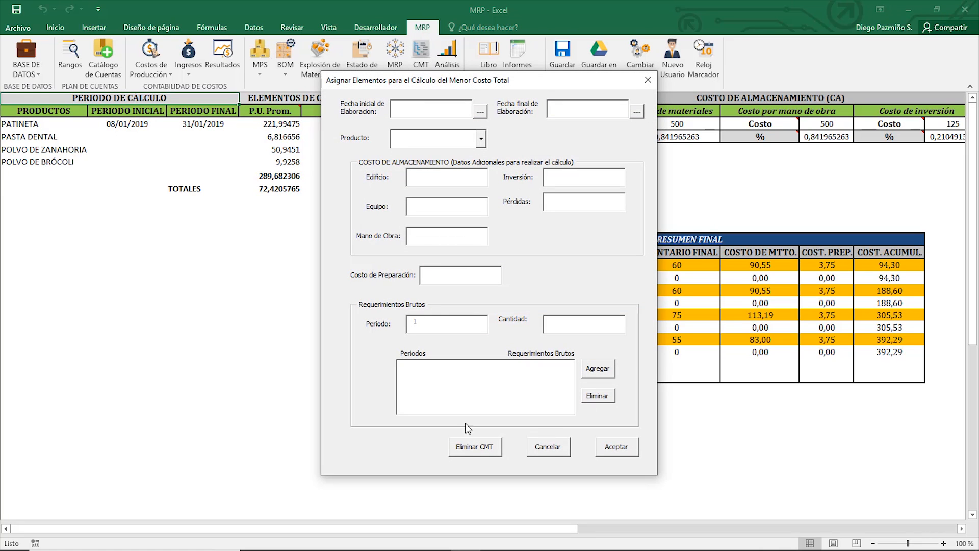
left_click(474, 447)
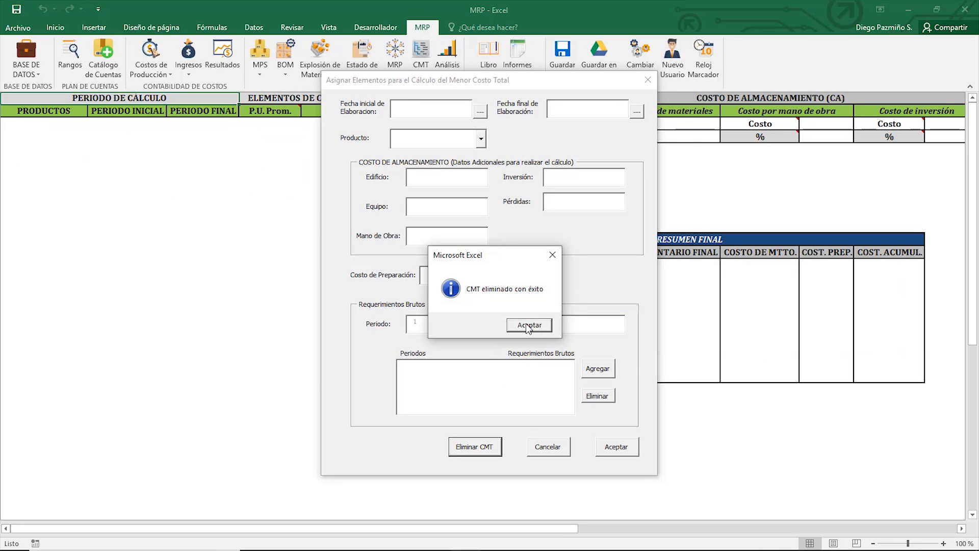
left_click(529, 328)
left_click(647, 80)
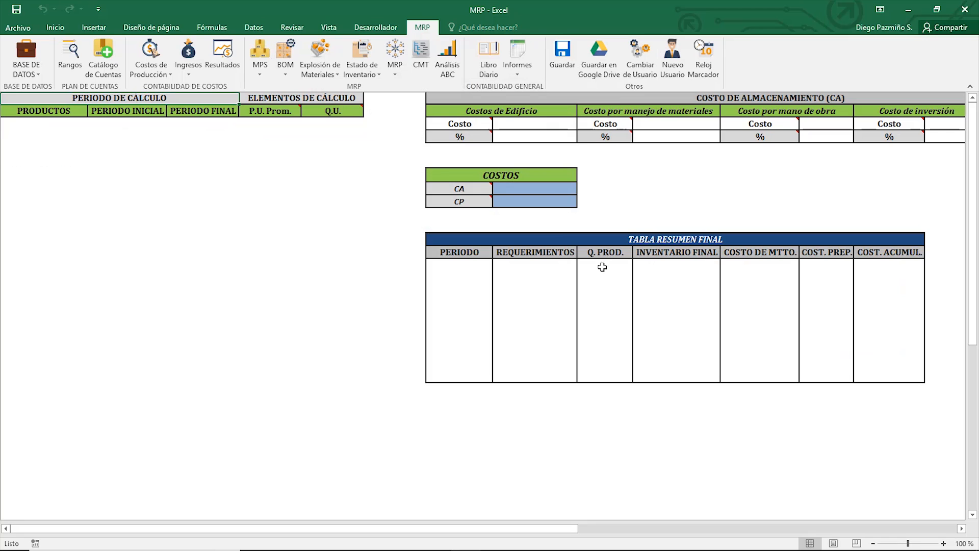
Try to edit a blank cell in the INVENTARIO FINAL column of the TABLA RESUMEN FINAL.
left_click(689, 269)
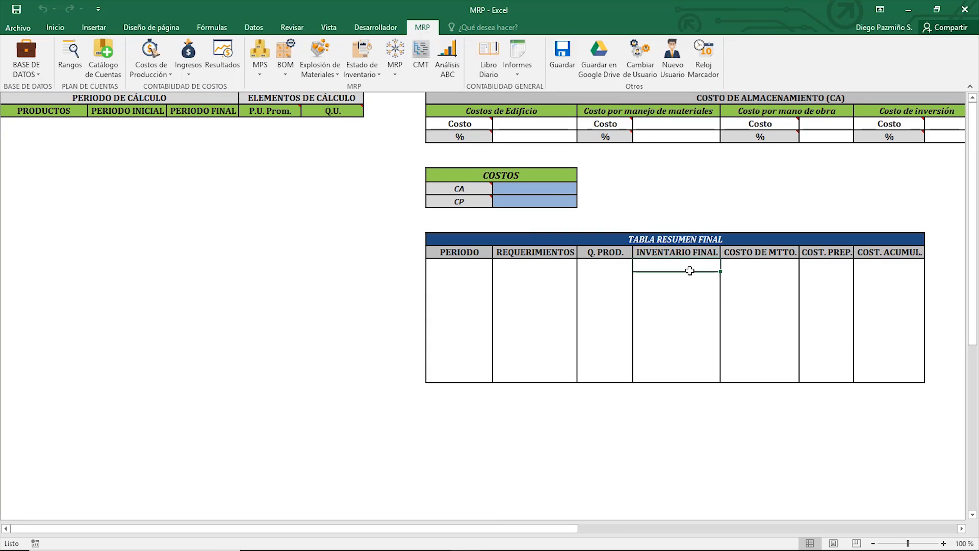
double_click(666, 290)
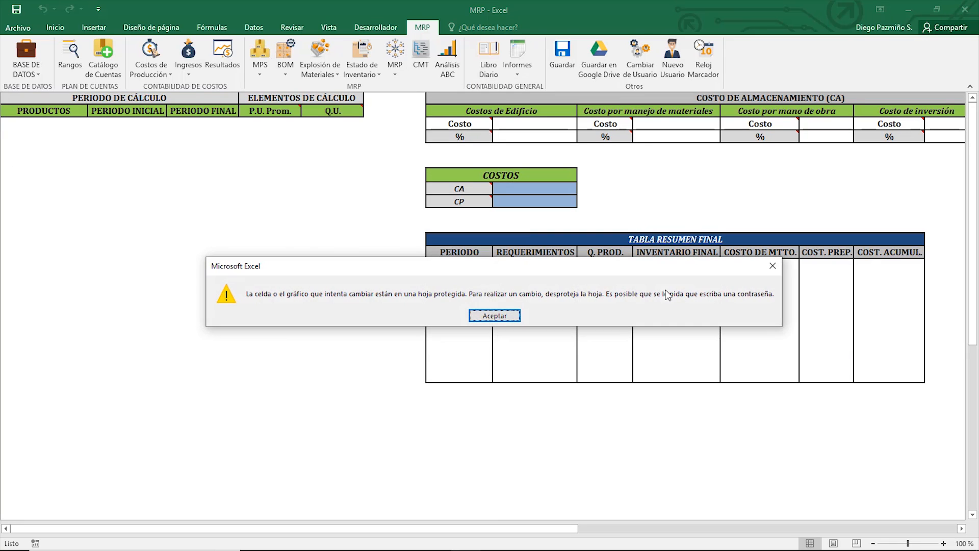
left_click(496, 316)
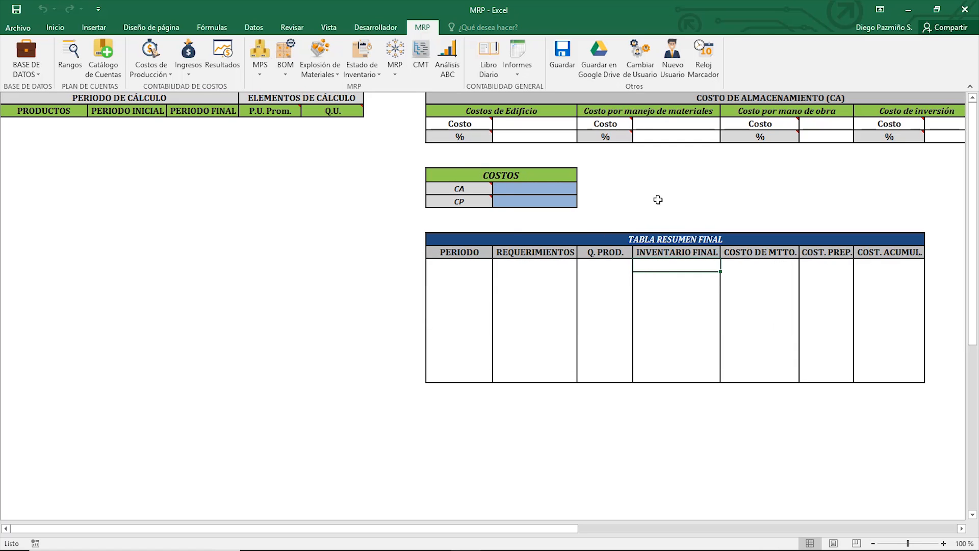
Save the MRP workbook with the cleared CMT sheet.
left_click_drag(527, 530, 489, 520)
left_click(555, 64)
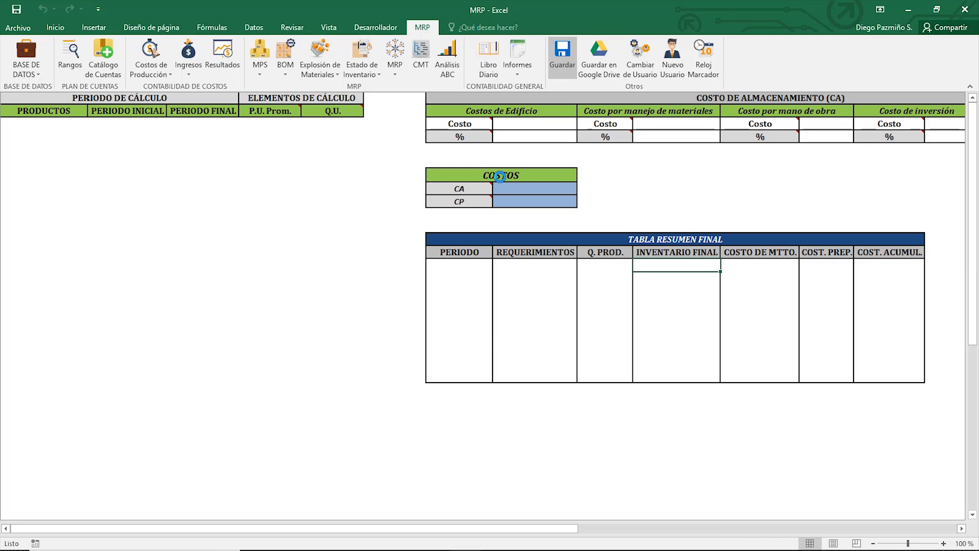
key("Return")
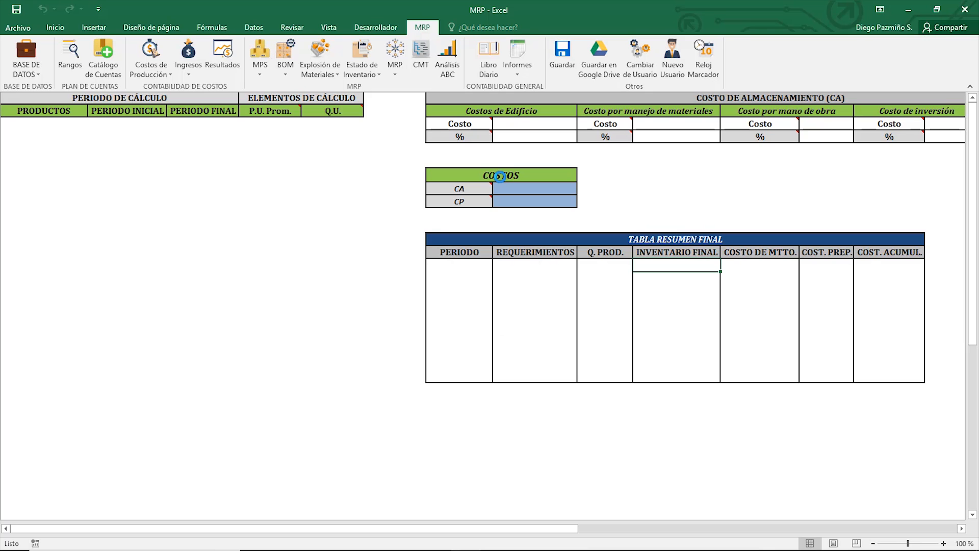